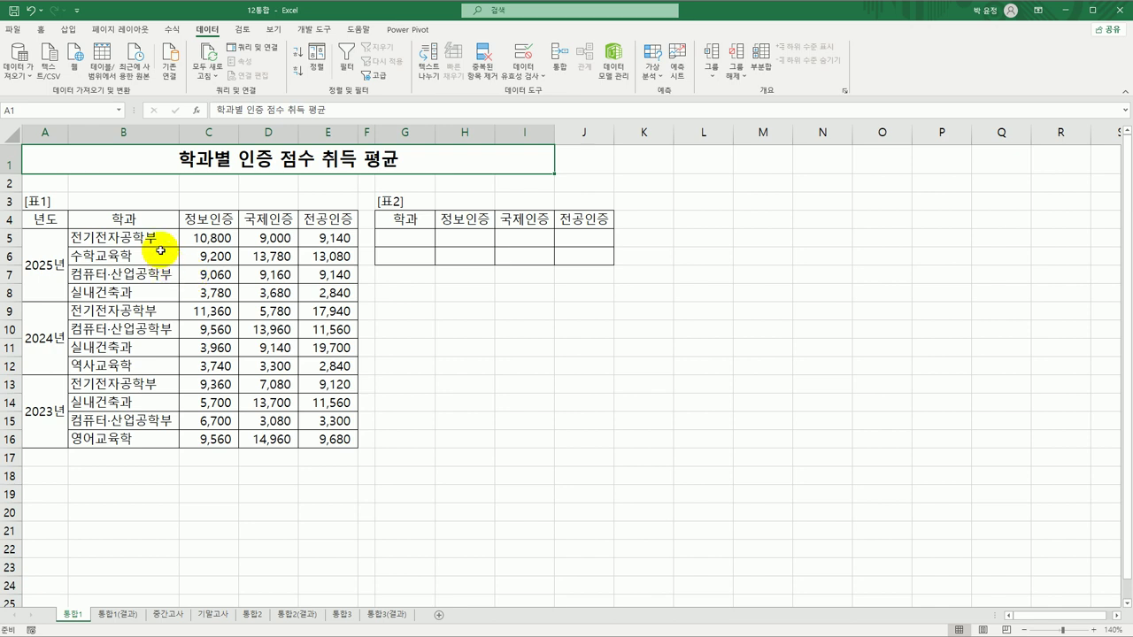
# Enter the wildcard criteria *공학부 in G5 and *교육학 in G6 under the 학과 heading of [표2]
pyautogui.click(159, 247)
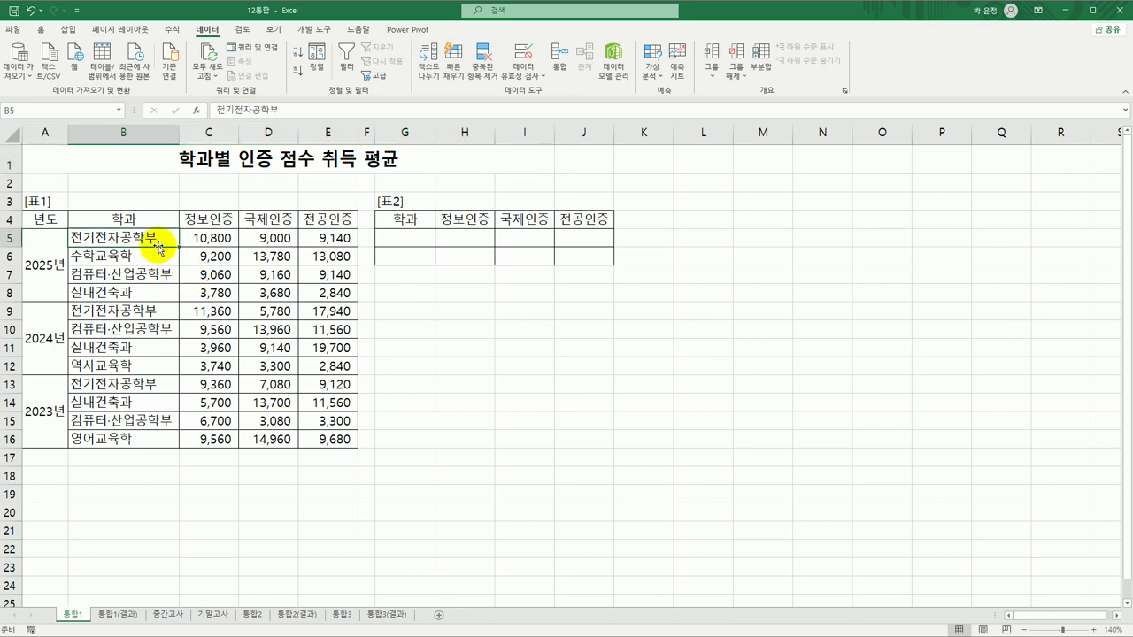
pyautogui.click(154, 257)
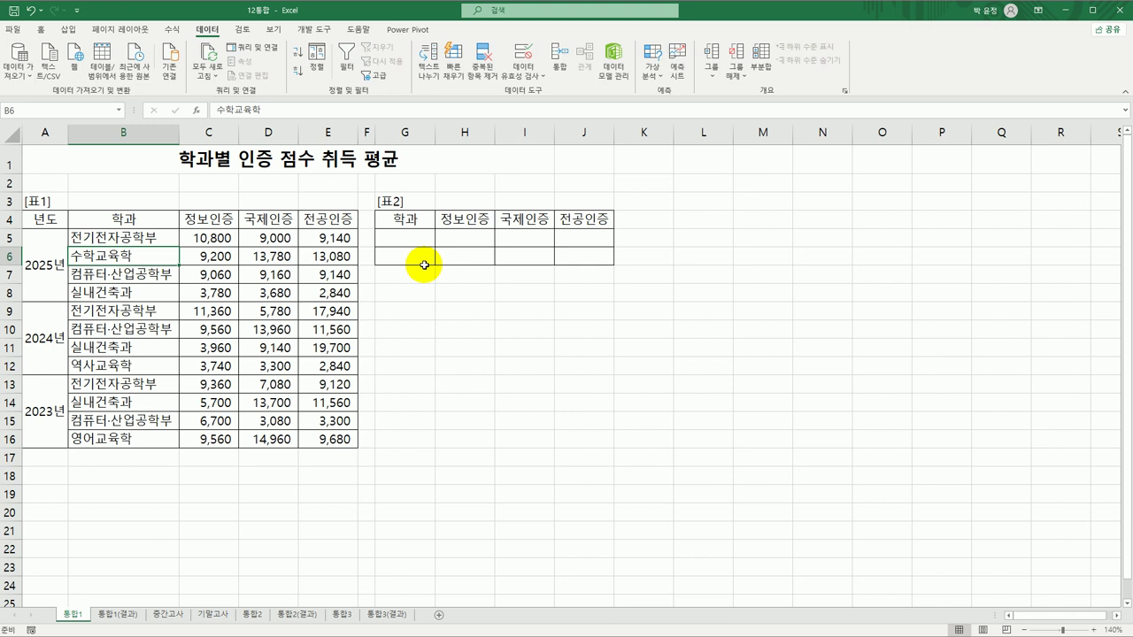
pyautogui.click(412, 239)
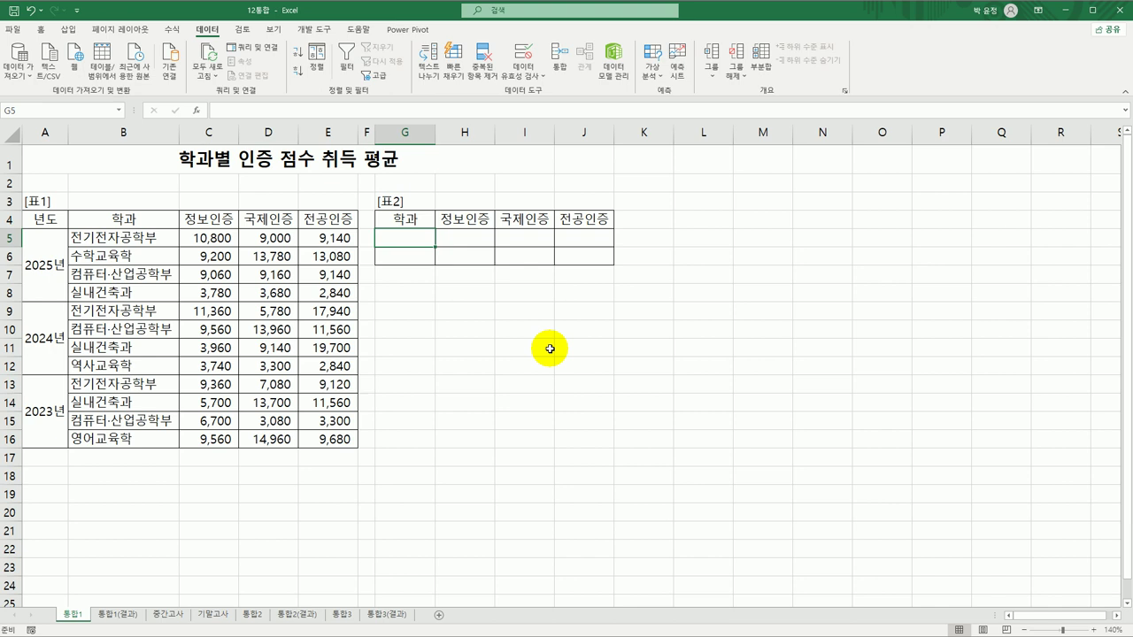
pyautogui.write('*')
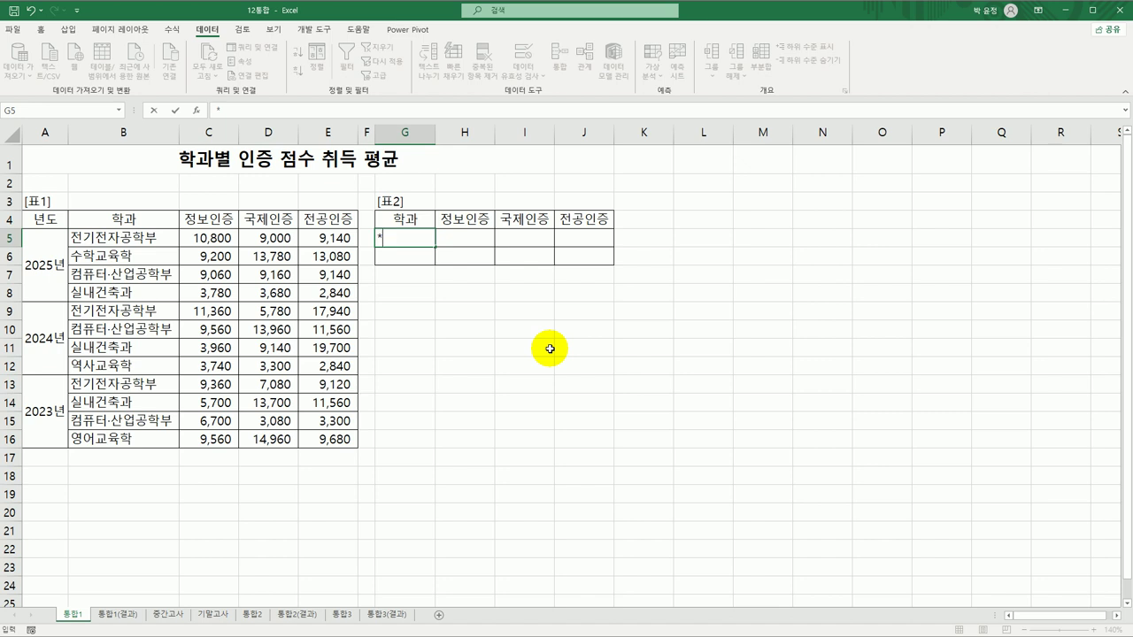
pyautogui.write('공학부')
pyautogui.press('Return')
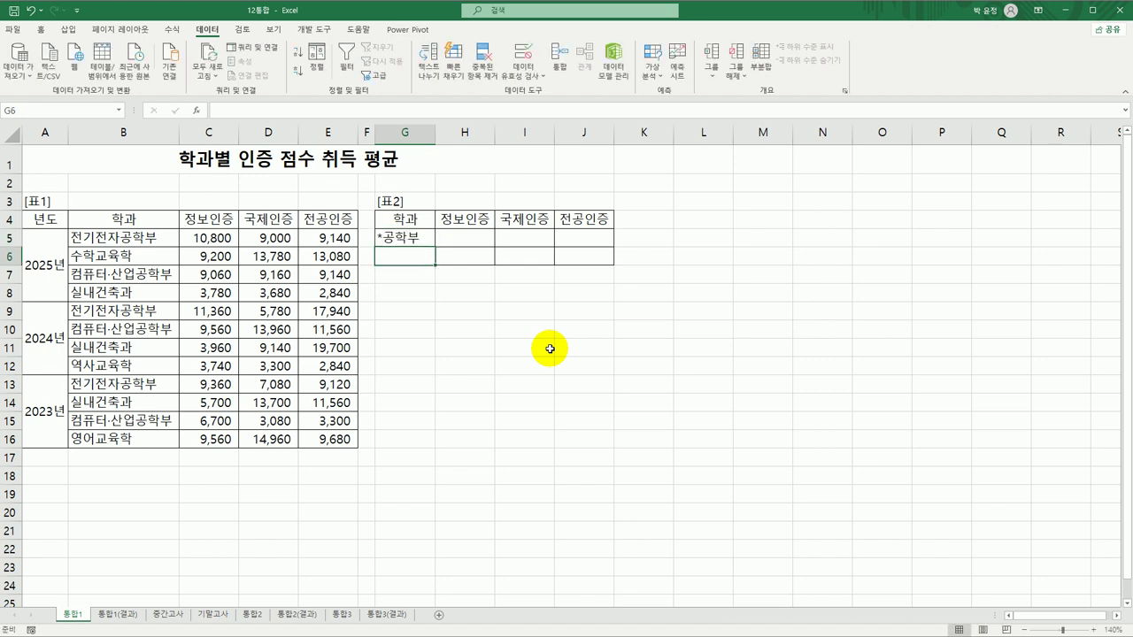
pyautogui.write('*')
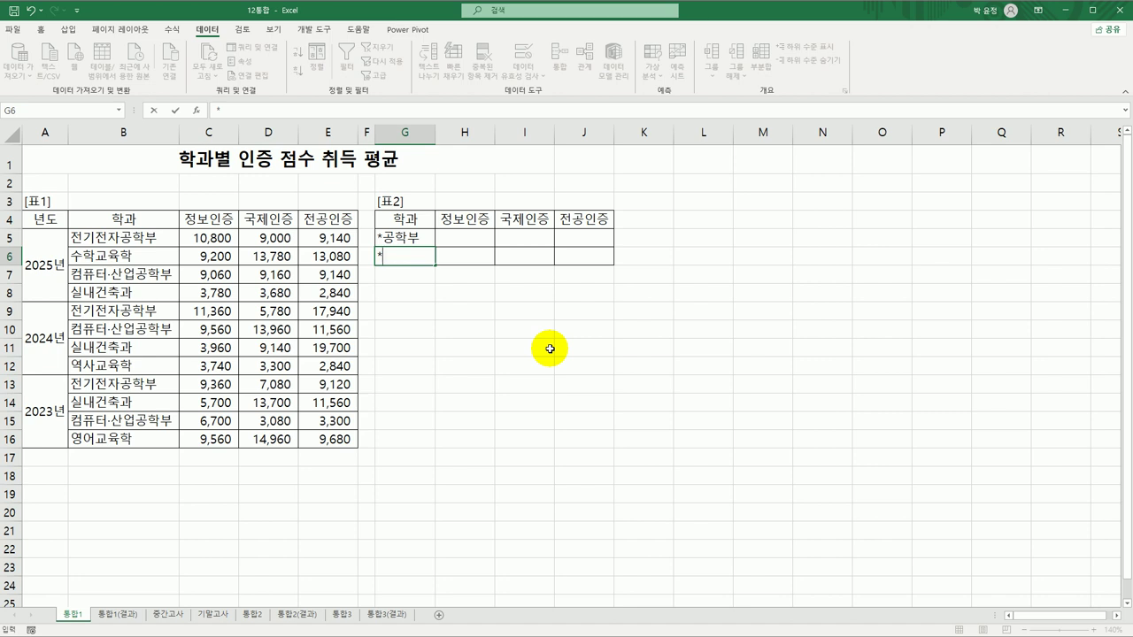
pyautogui.write('교육하')
pyautogui.press('Return')
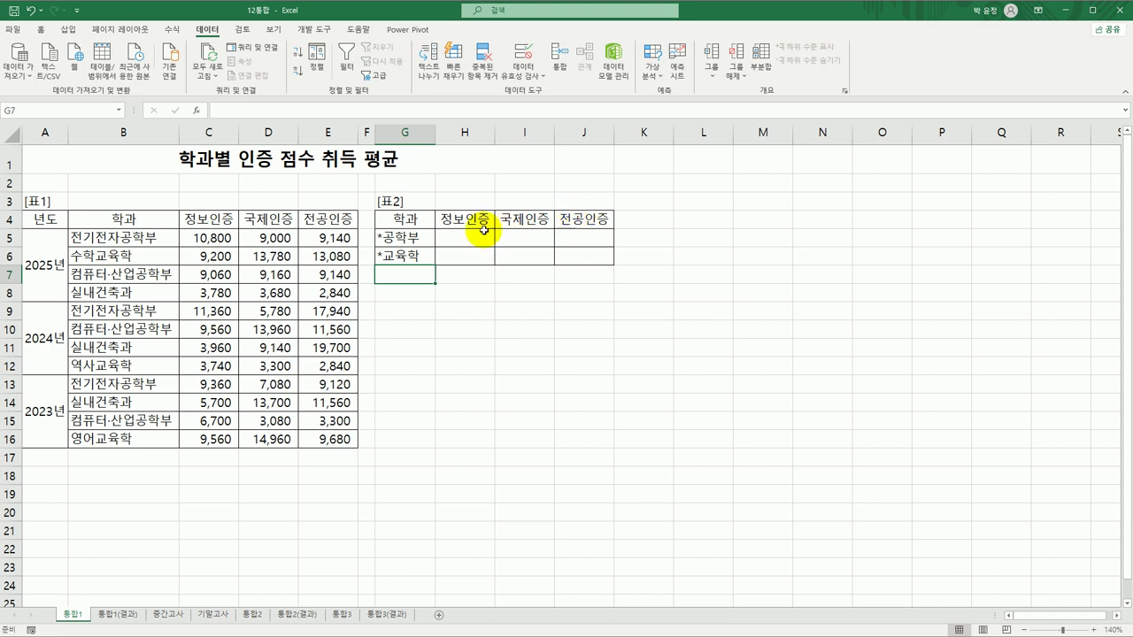
# Start a Consolidate on [표2] range G4:J6 with 평균 as the function
pyautogui.moveTo(423, 219); pyautogui.dragTo(606, 253)
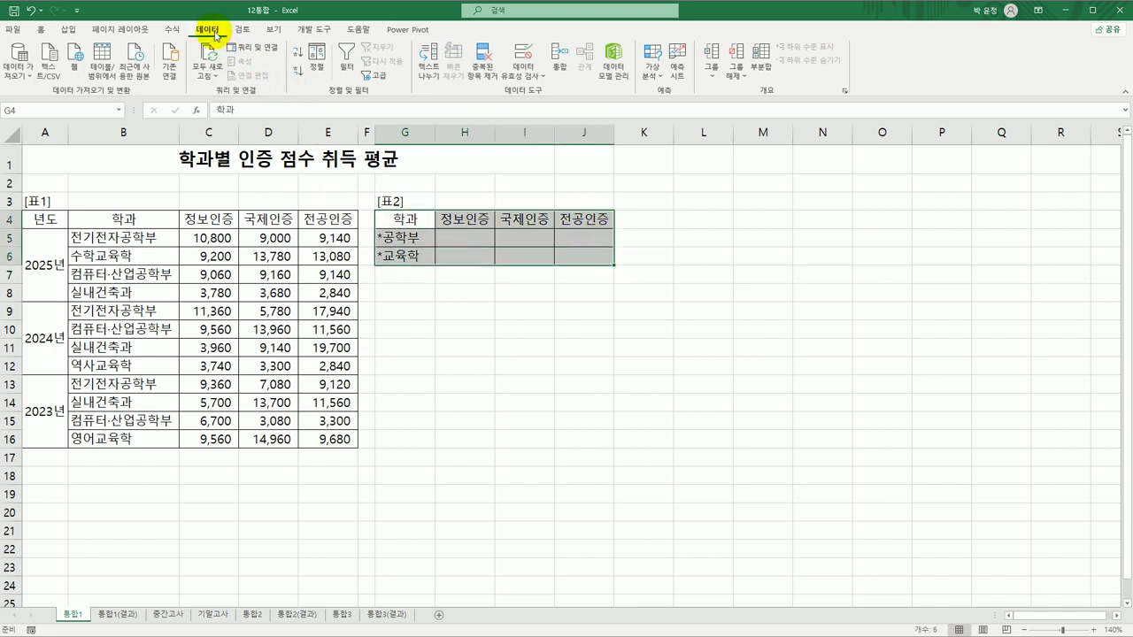
pyautogui.click(553, 67)
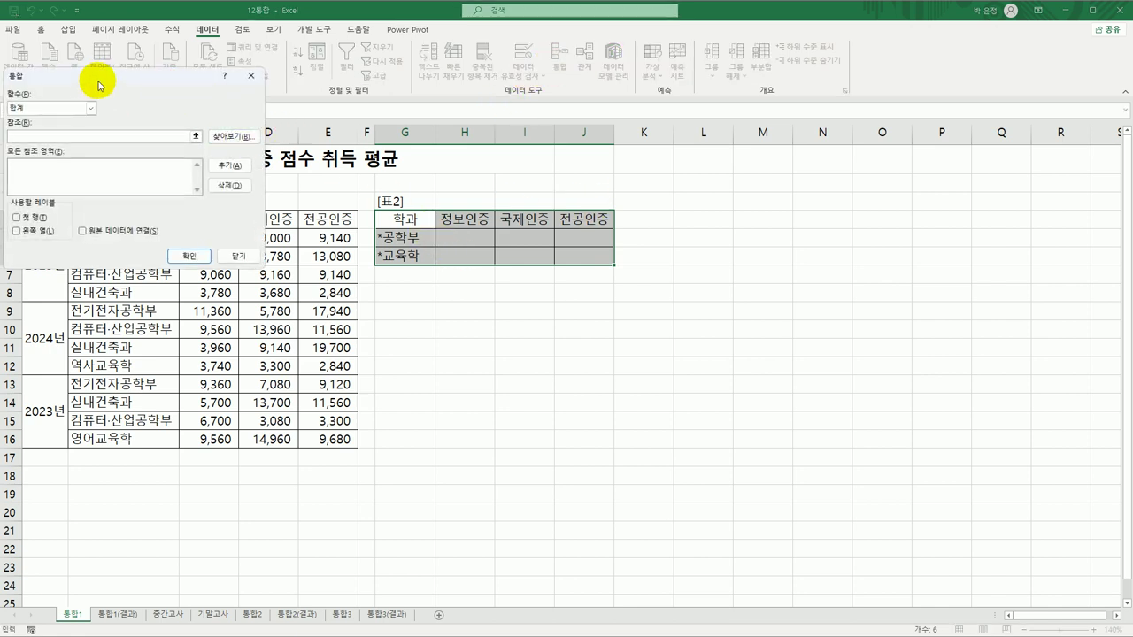
pyautogui.moveTo(99, 85); pyautogui.dragTo(466, 294)
pyautogui.click(459, 317)
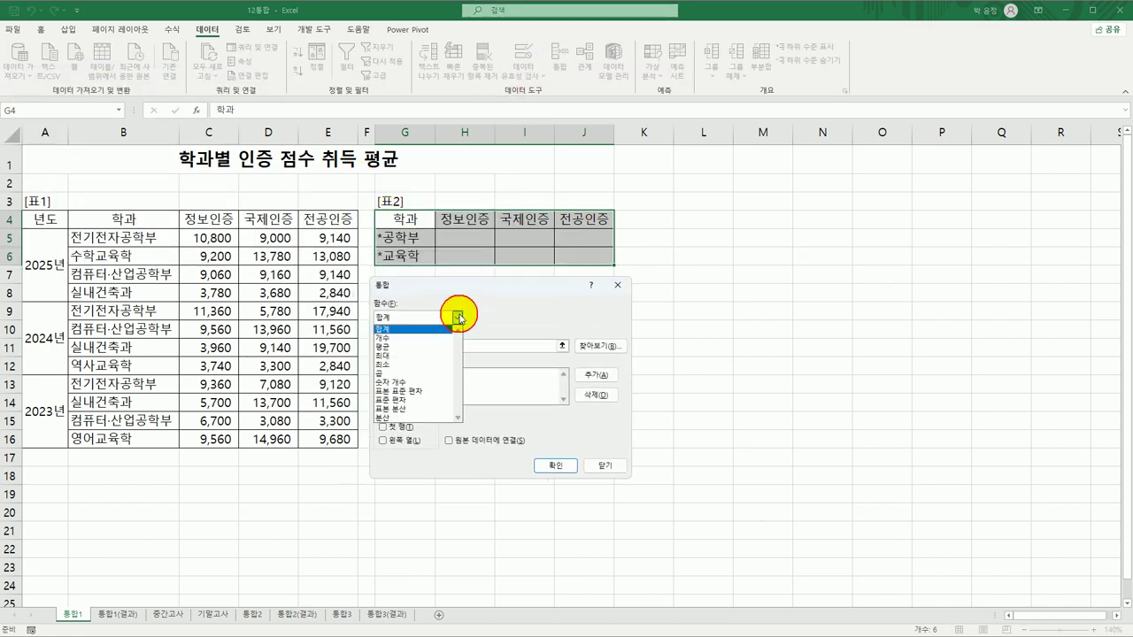
pyautogui.click(445, 346)
pyautogui.click(448, 347)
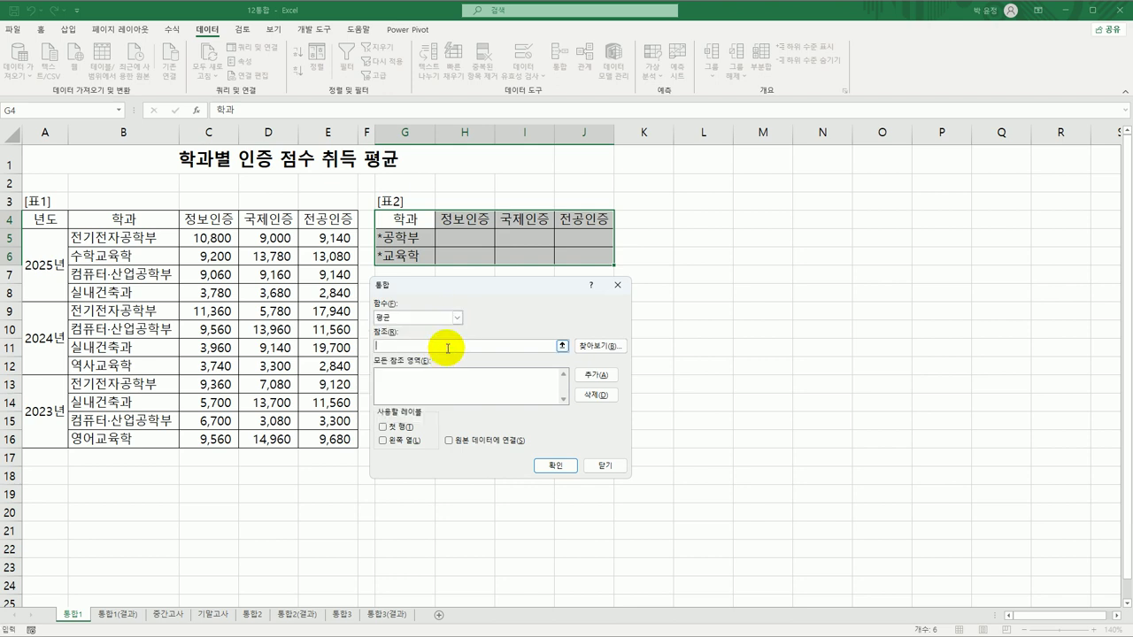
# Add the [표1] range B4:E16, leaving out the 년도 column, as a consolidation reference
pyautogui.moveTo(44, 221); pyautogui.dragTo(69, 437)
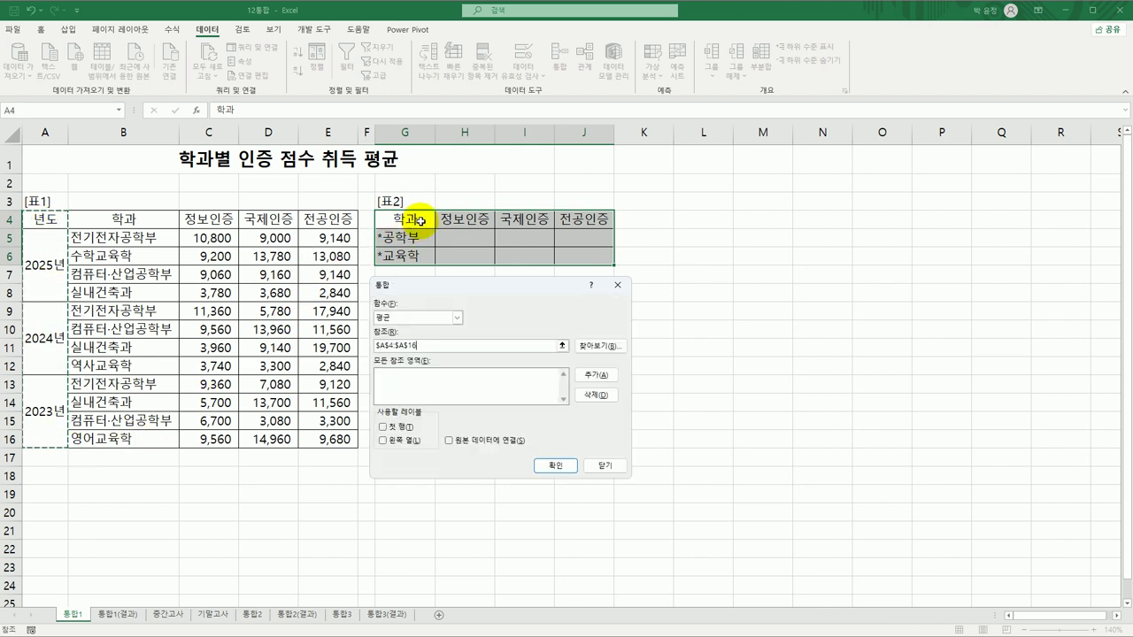
pyautogui.click(133, 224)
pyautogui.moveTo(133, 225); pyautogui.dragTo(326, 437)
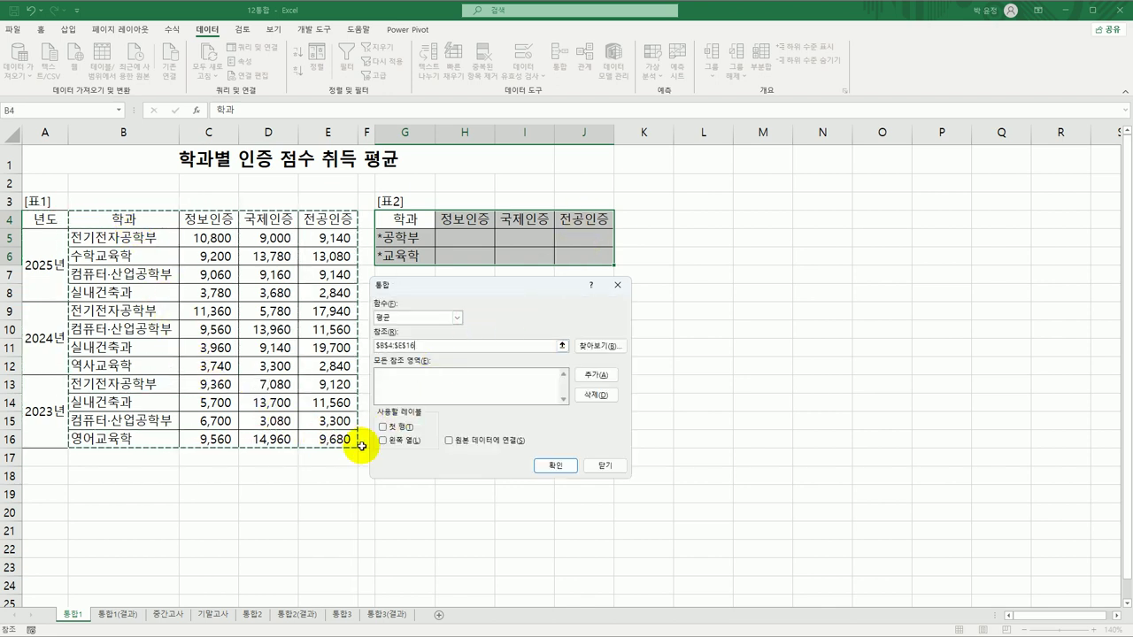
pyautogui.click(593, 374)
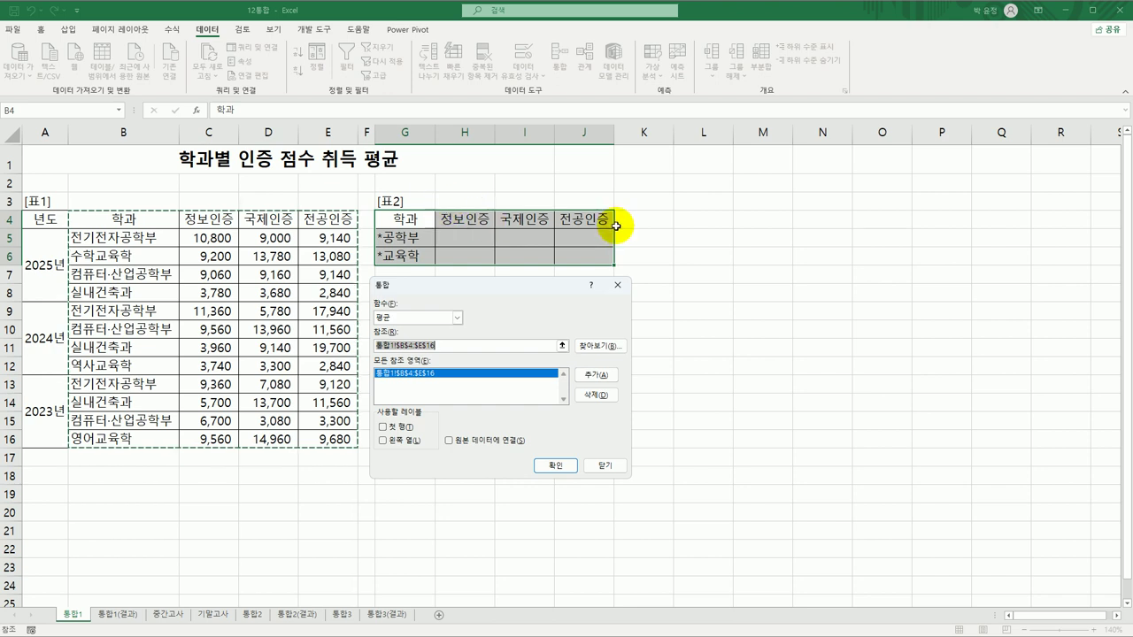
# Use both the 첫 행 and 왼쪽 열 labels and run the consolidation into [표2]
pyautogui.click(382, 426)
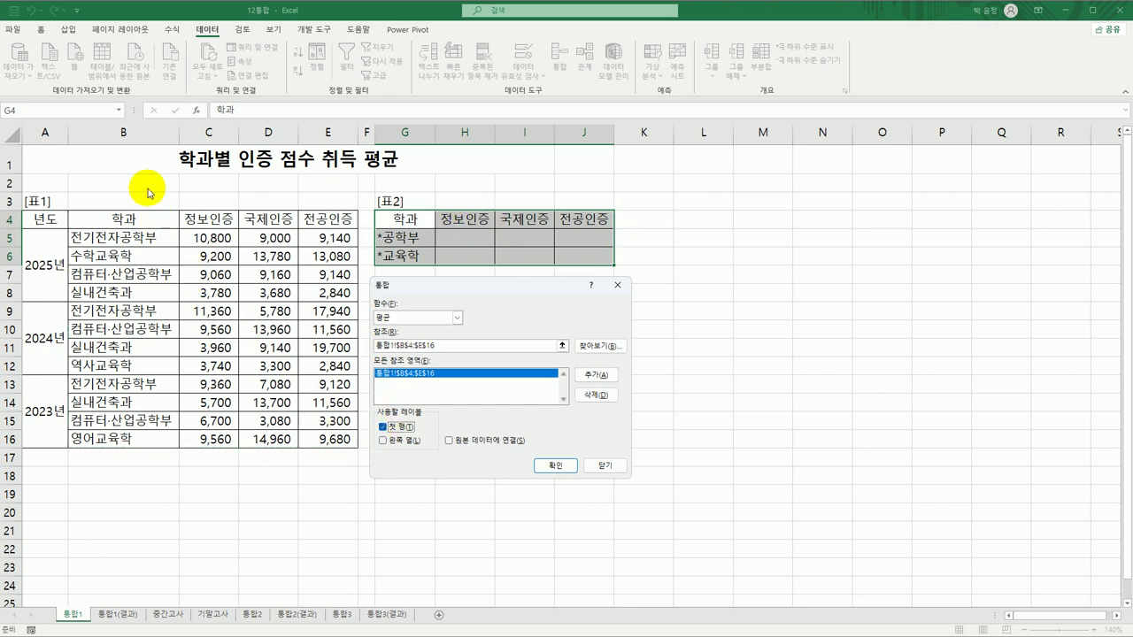
pyautogui.click(384, 441)
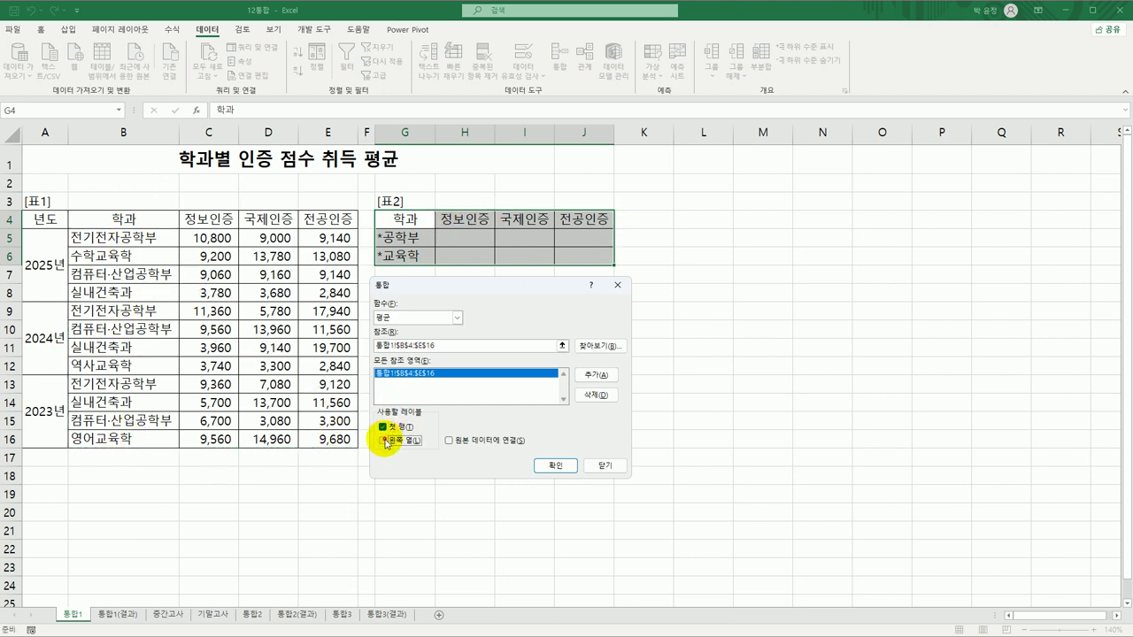
pyautogui.click(555, 465)
# Check the consolidated averages in [표2] and compare them with the 통합1(결과) sheet
pyautogui.click(589, 256)
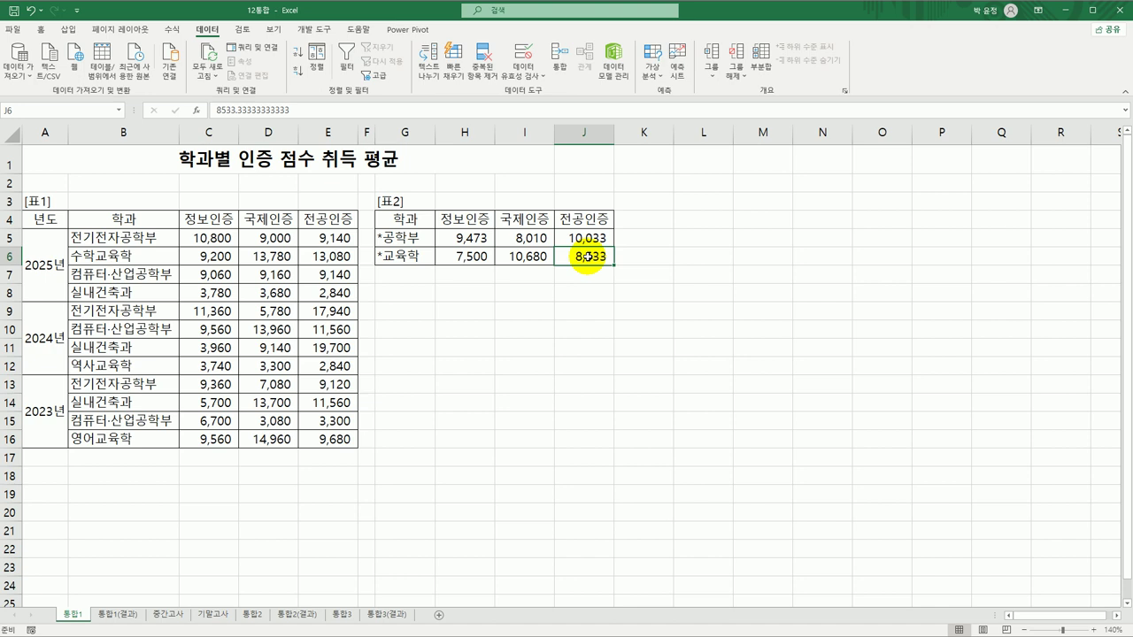
pyautogui.click(467, 235)
pyautogui.click(535, 237)
pyautogui.click(569, 238)
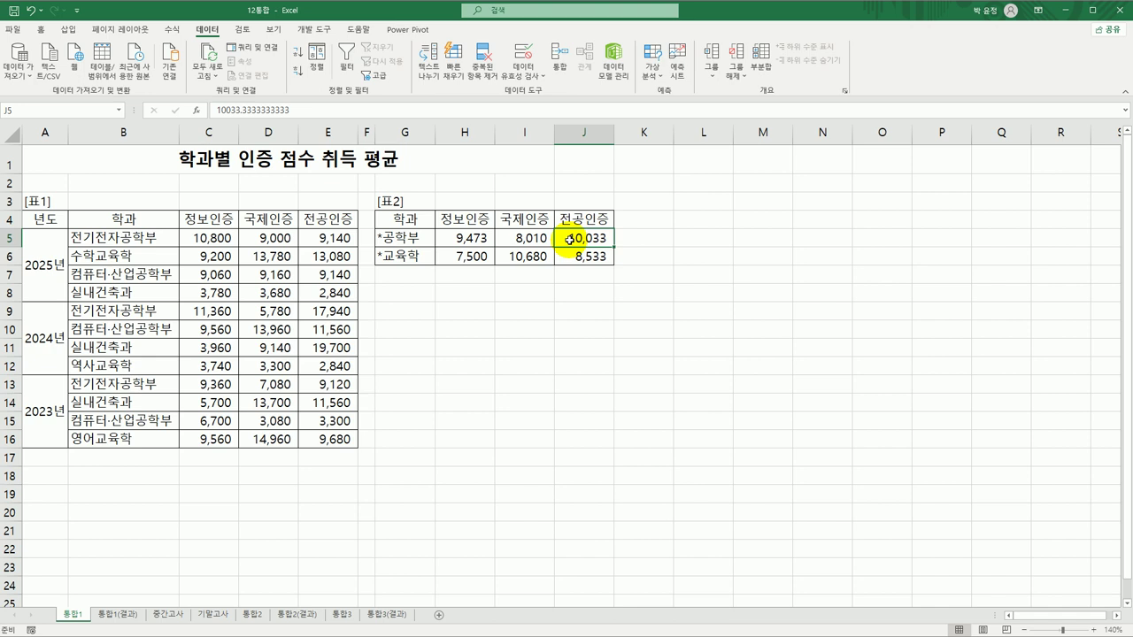
pyautogui.click(130, 617)
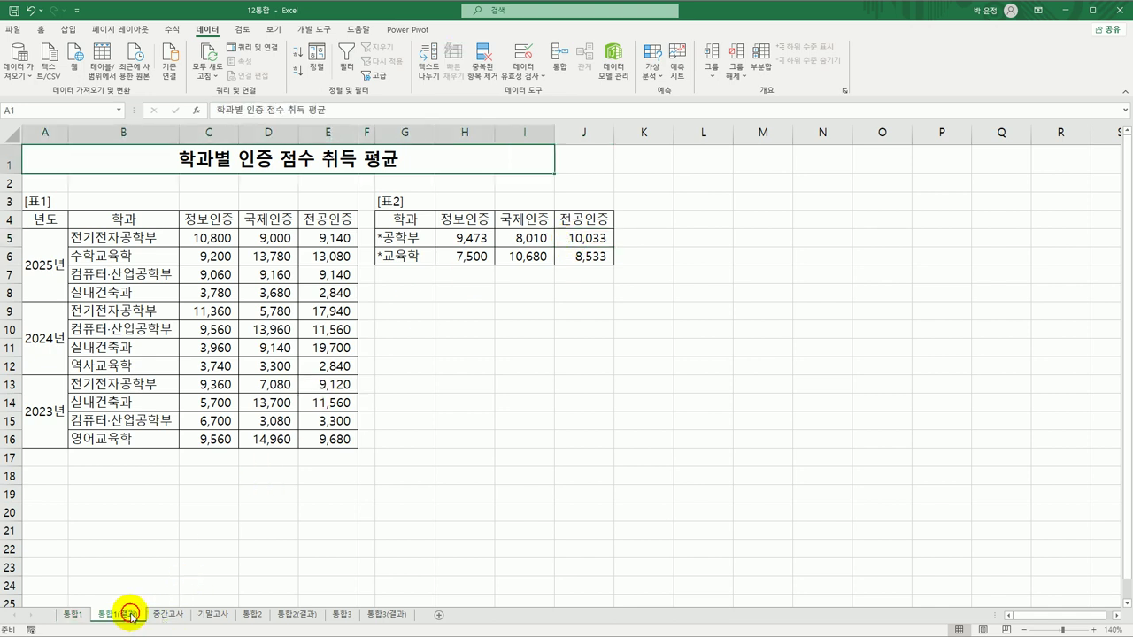
pyautogui.click(88, 620)
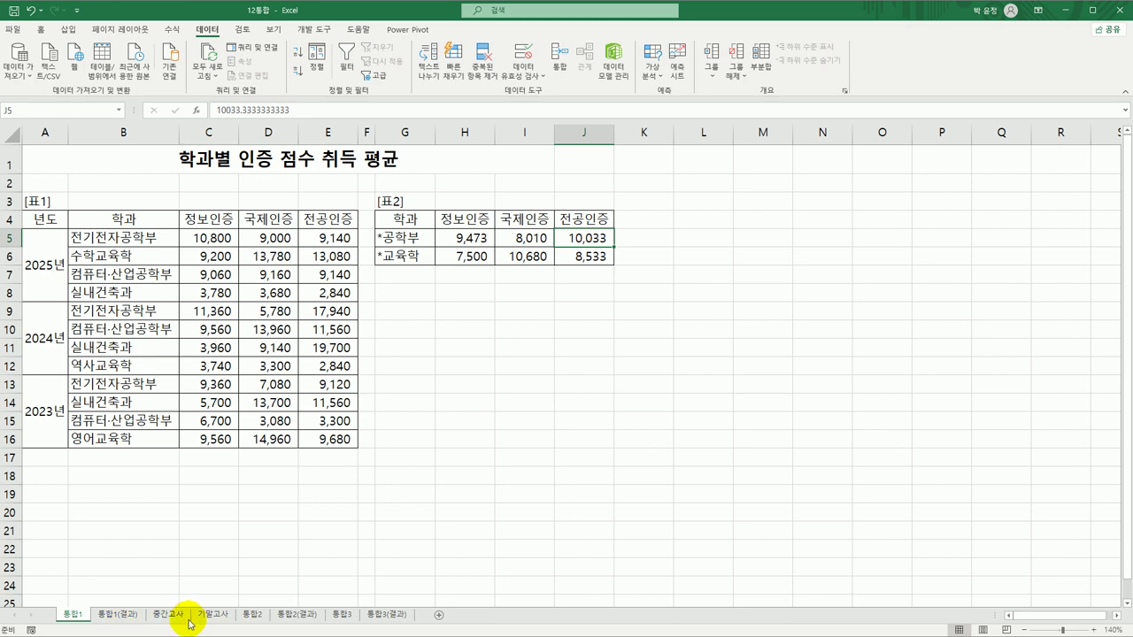
# Review the empty 2학년 성적표 on the 통합2 sheet and the source grade tables on the 중간고사 and 기말고사 sheets
pyautogui.click(252, 616)
pyautogui.click(382, 467)
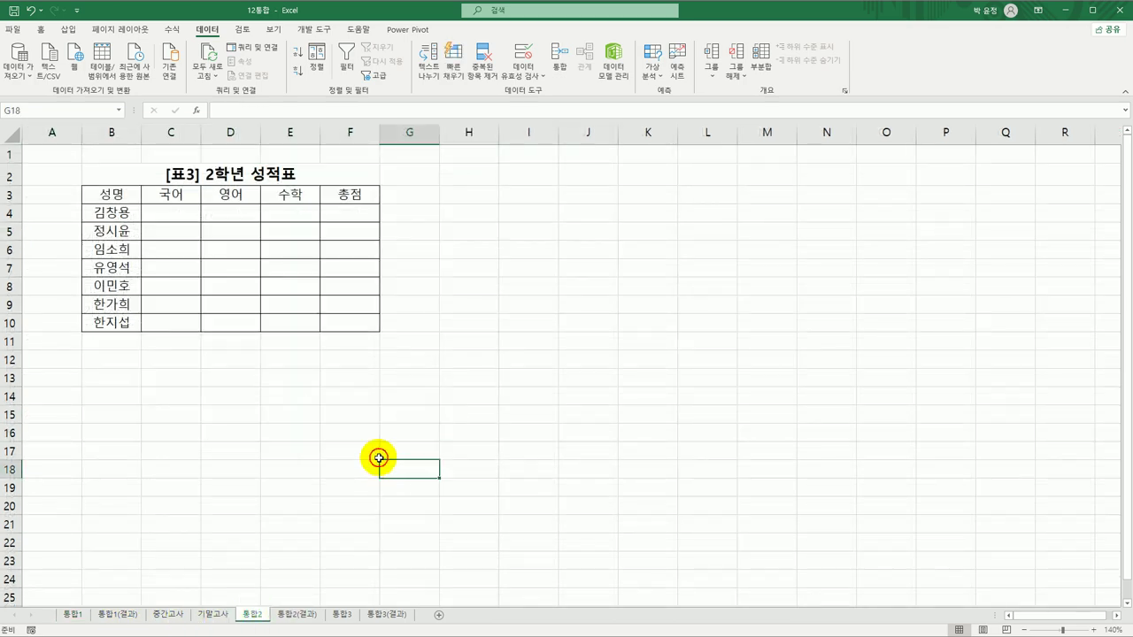
pyautogui.click(185, 173)
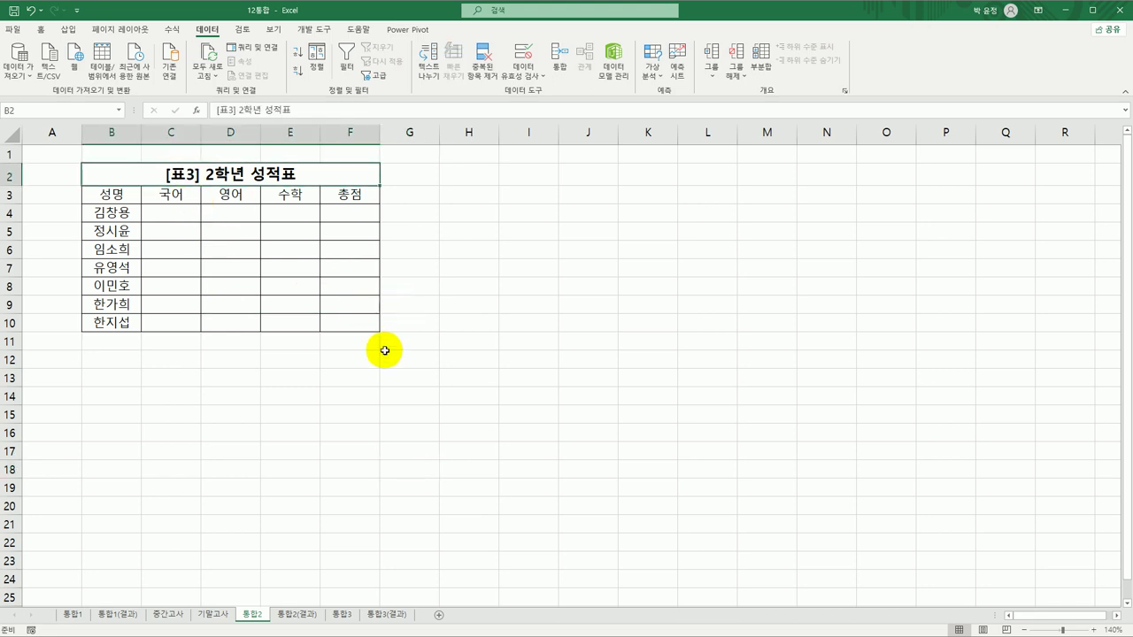
pyautogui.click(188, 562)
pyautogui.click(168, 613)
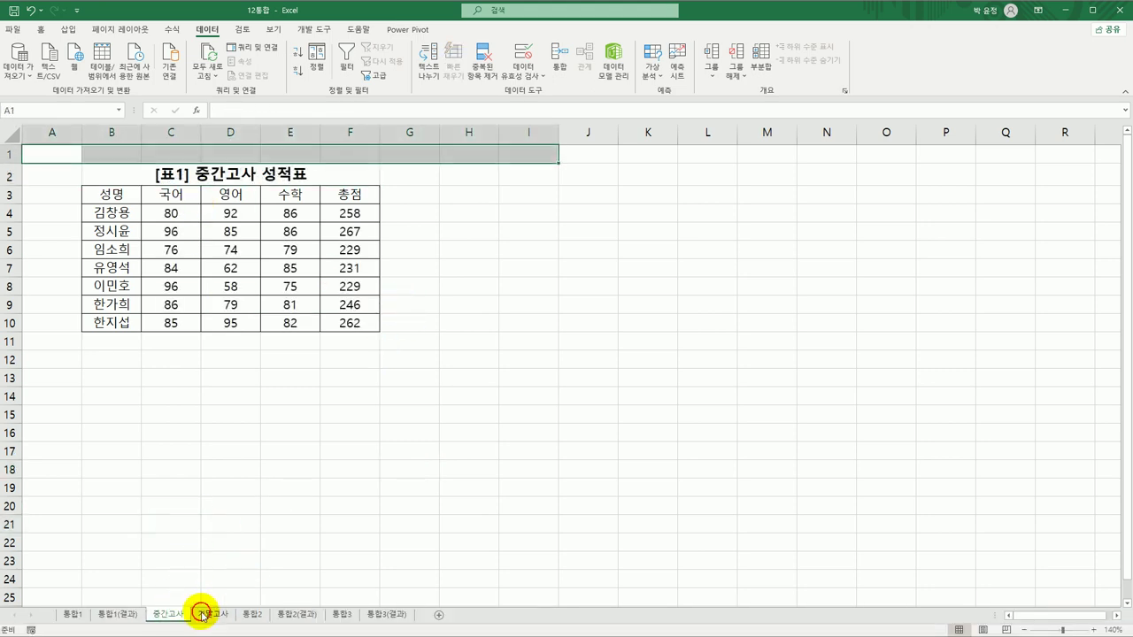
pyautogui.click(203, 613)
pyautogui.click(298, 526)
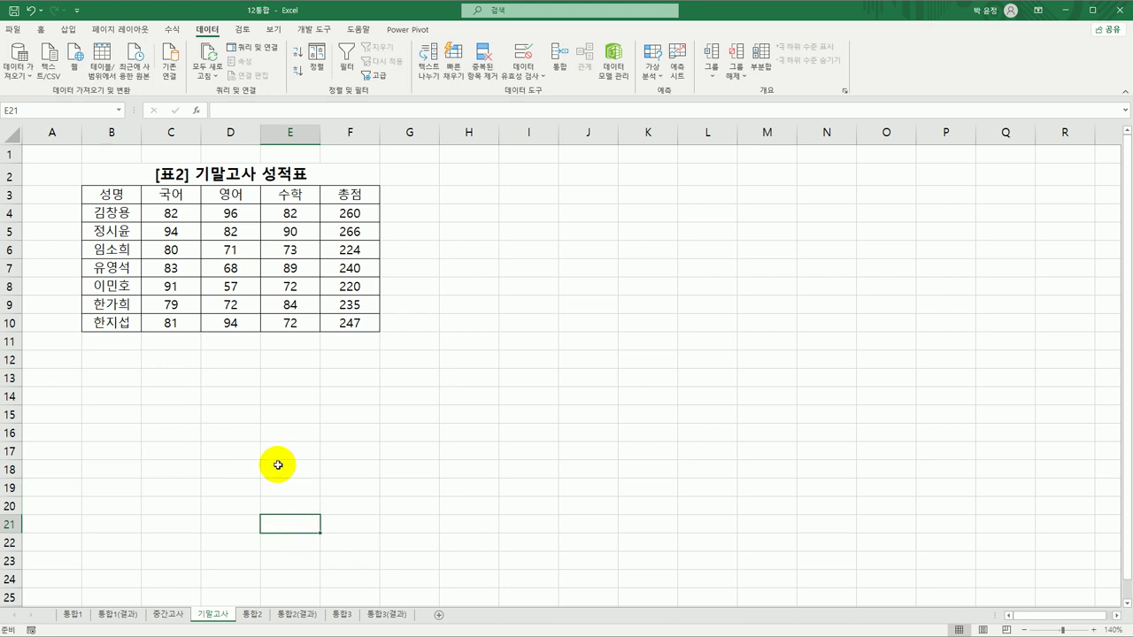
# Start a Consolidate on range B3:F10 of the 통합2 sheet with 평균 as the function
pyautogui.click(252, 613)
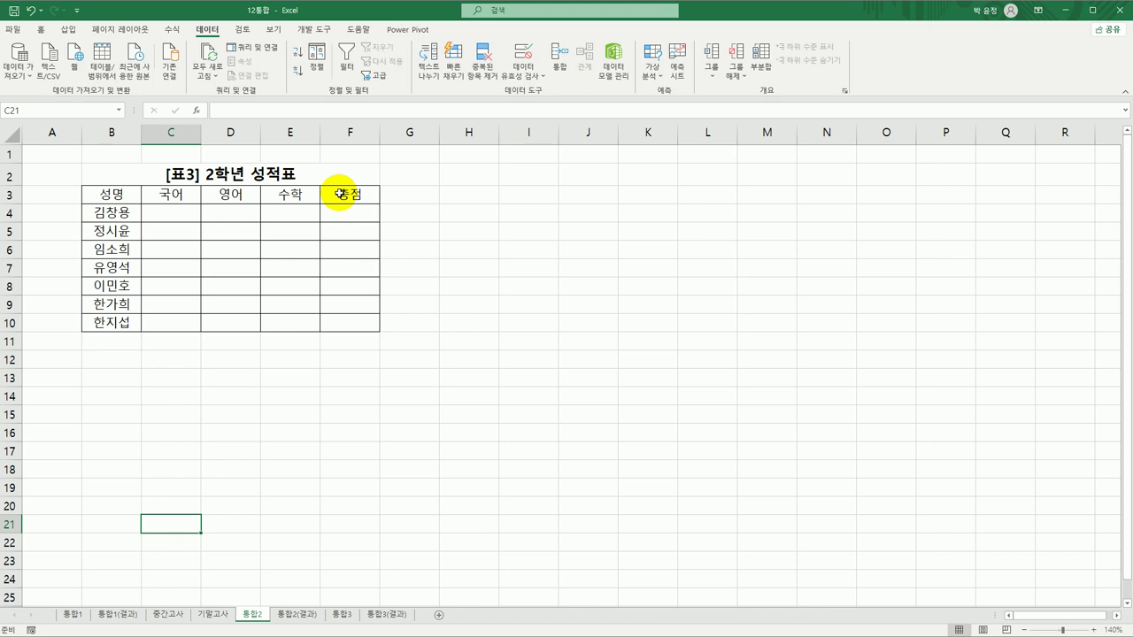
pyautogui.moveTo(112, 194); pyautogui.dragTo(337, 318)
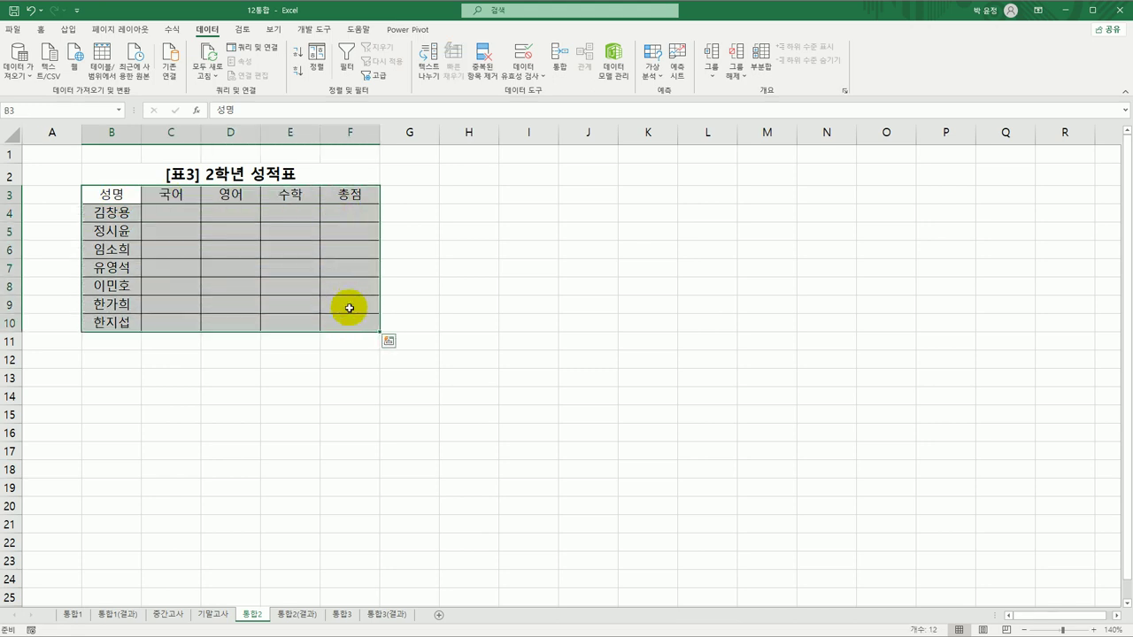
pyautogui.click(559, 71)
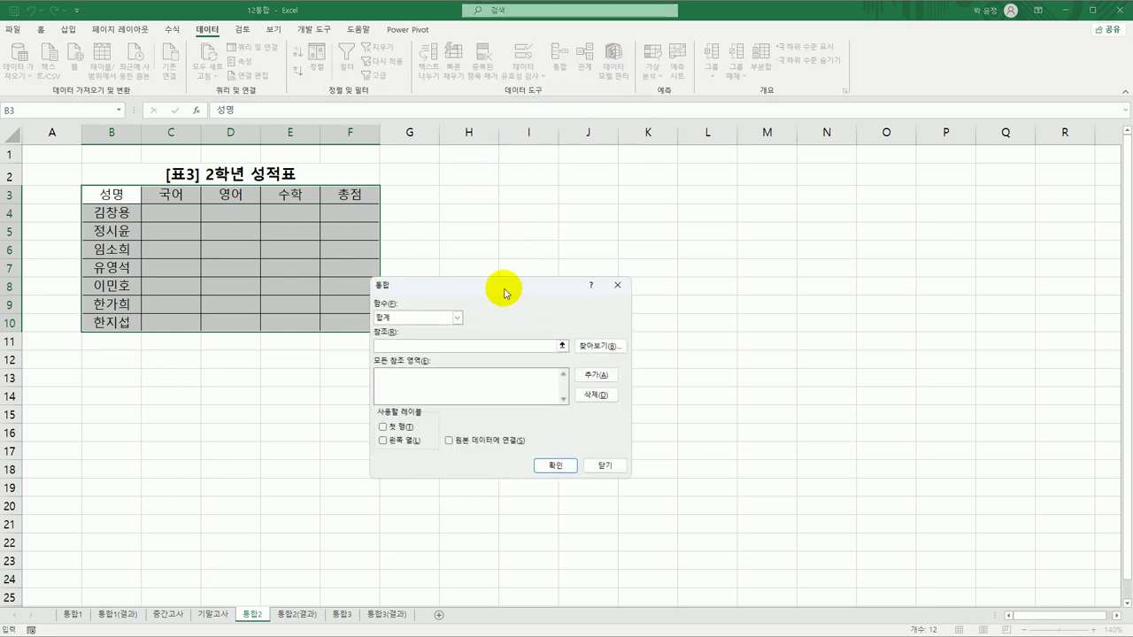
pyautogui.moveTo(505, 293); pyautogui.dragTo(547, 179)
pyautogui.click(500, 205)
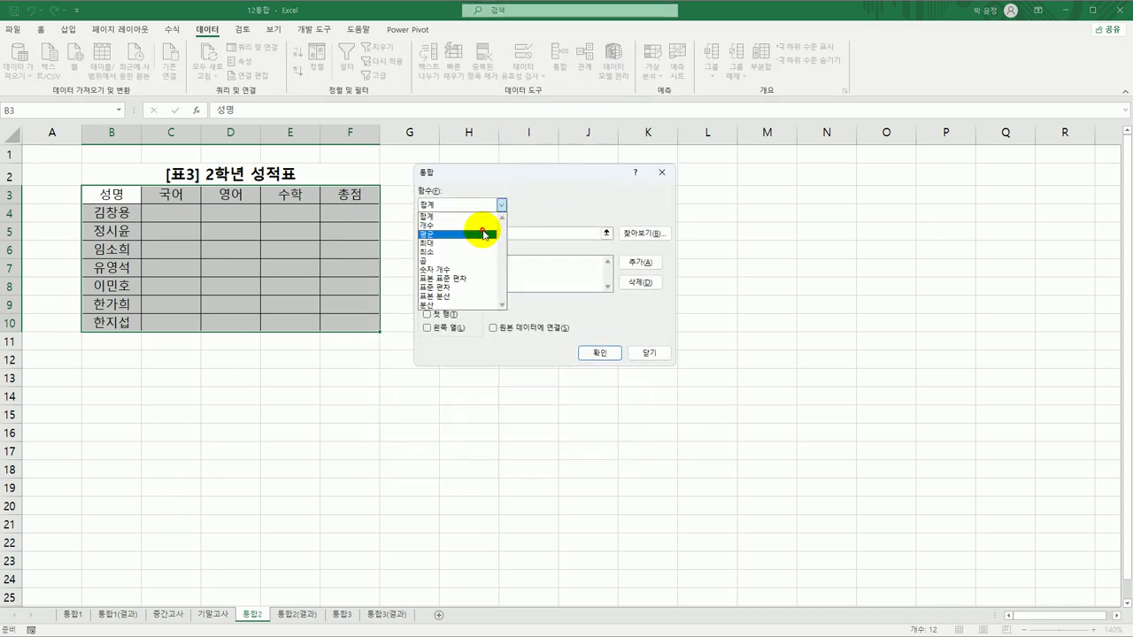
pyautogui.click(484, 234)
pyautogui.click(484, 233)
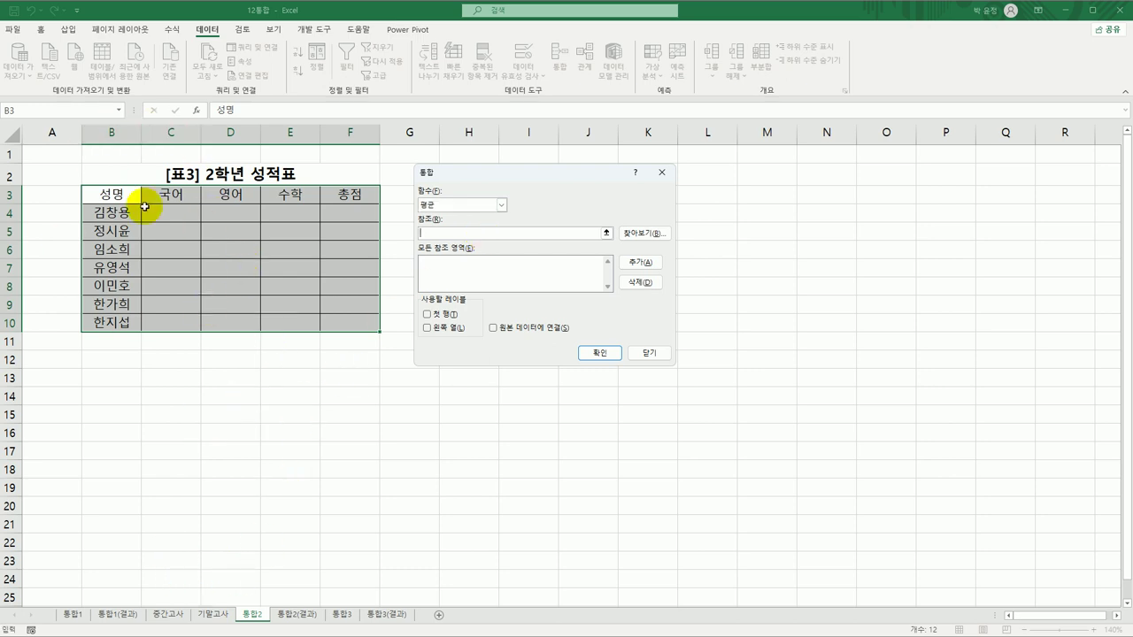
# Add range B3:F10 from both the 중간고사 and 기말고사 sheets as consolidation references
pyautogui.click(165, 614)
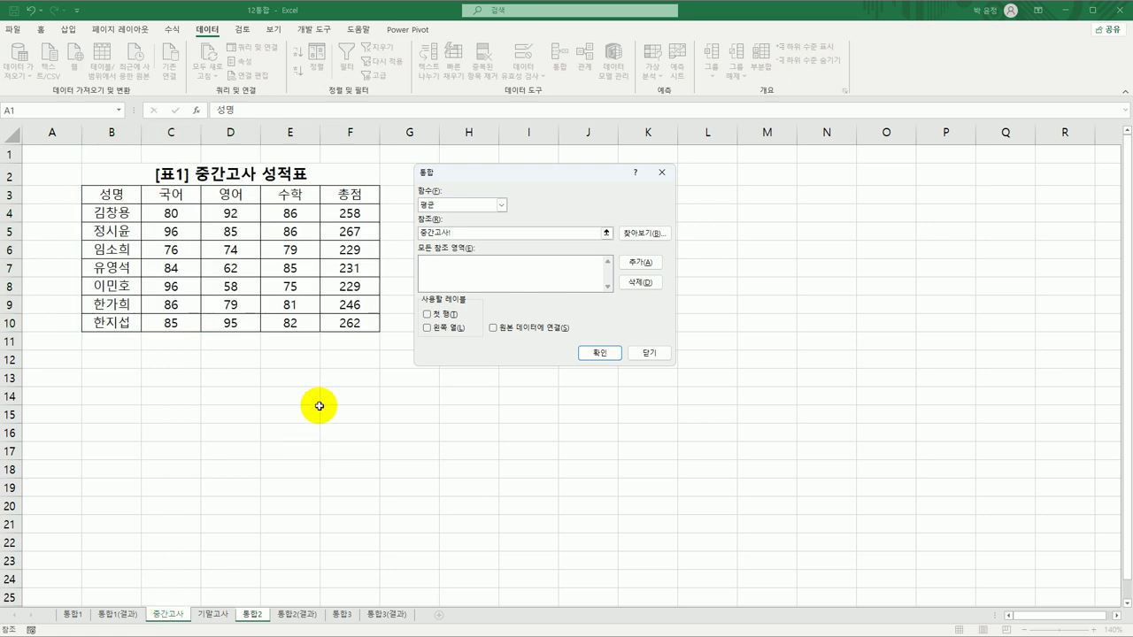
pyautogui.moveTo(119, 195); pyautogui.dragTo(338, 316)
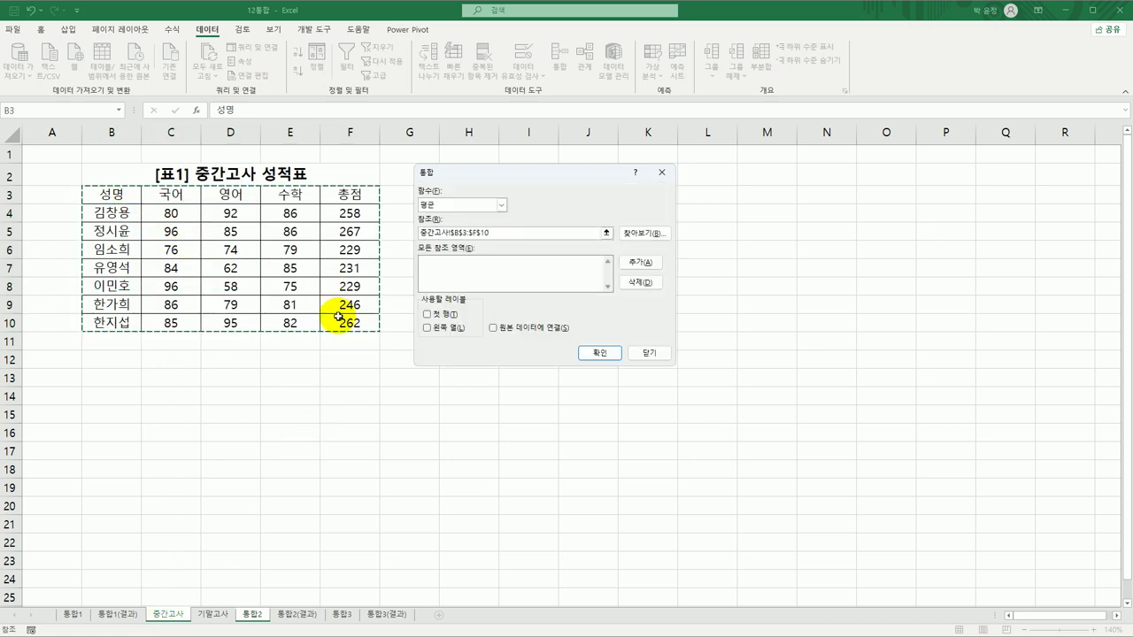
pyautogui.click(627, 266)
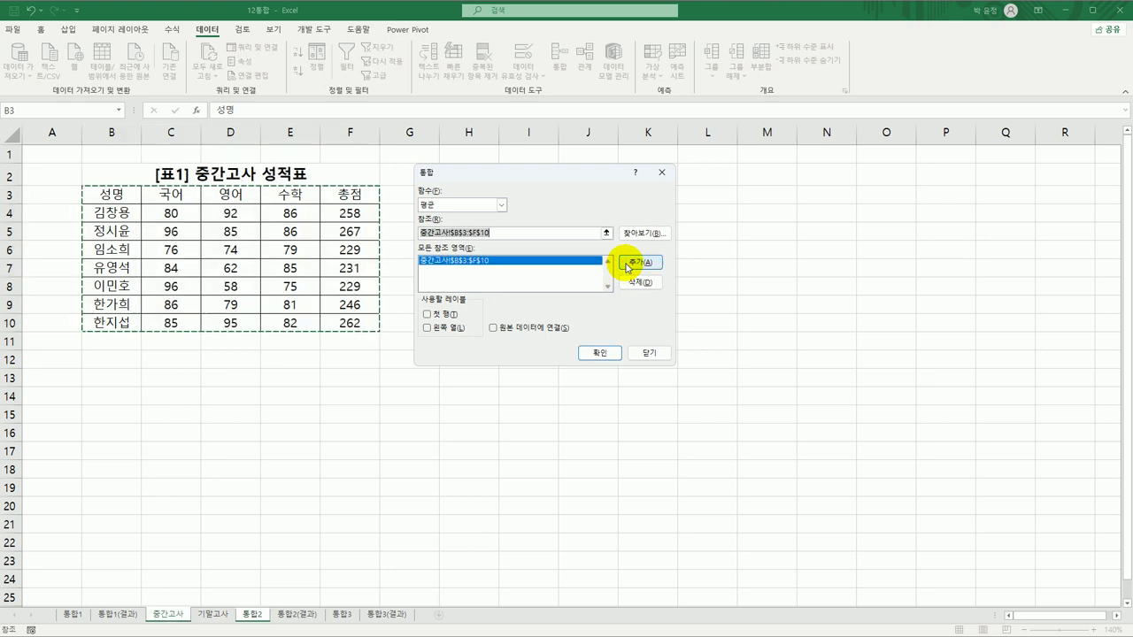
pyautogui.click(207, 614)
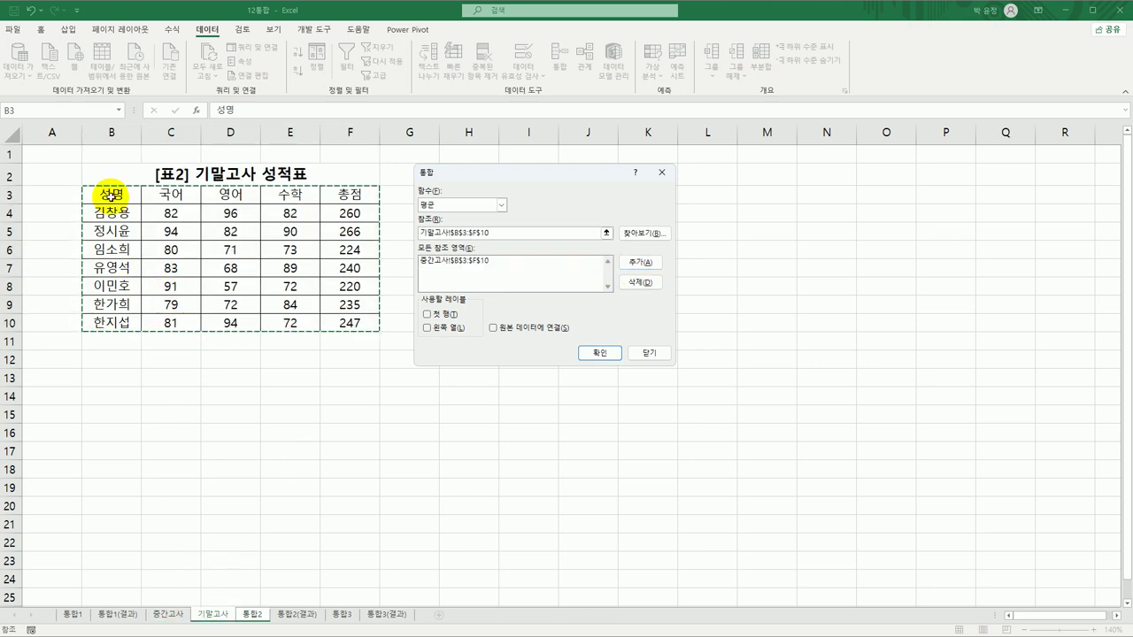
pyautogui.moveTo(104, 193); pyautogui.dragTo(353, 324)
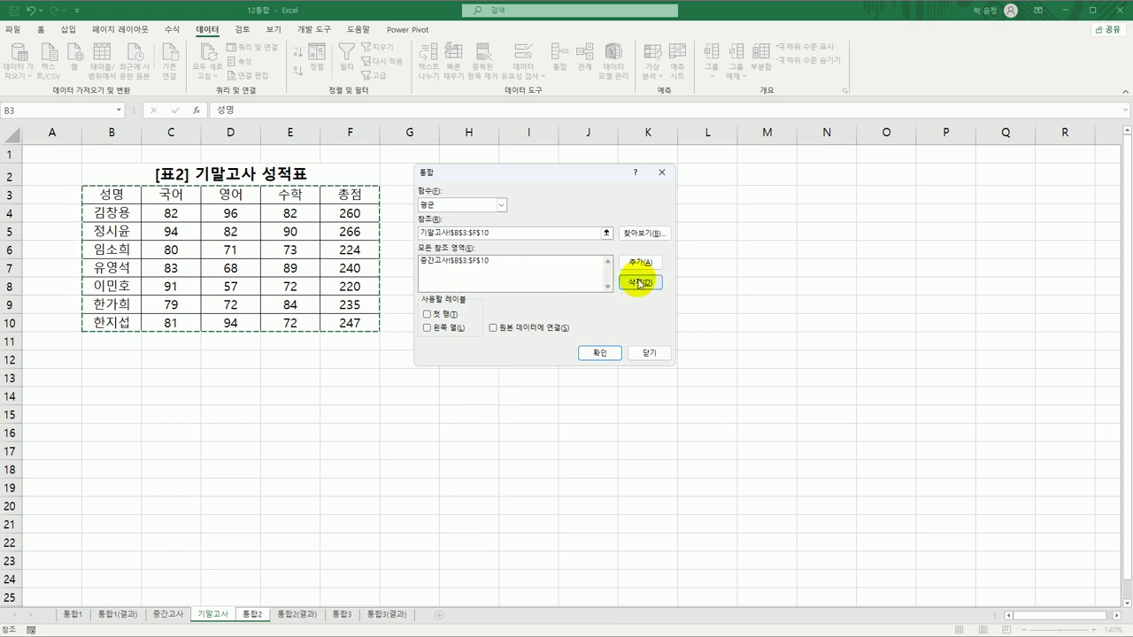
pyautogui.click(640, 261)
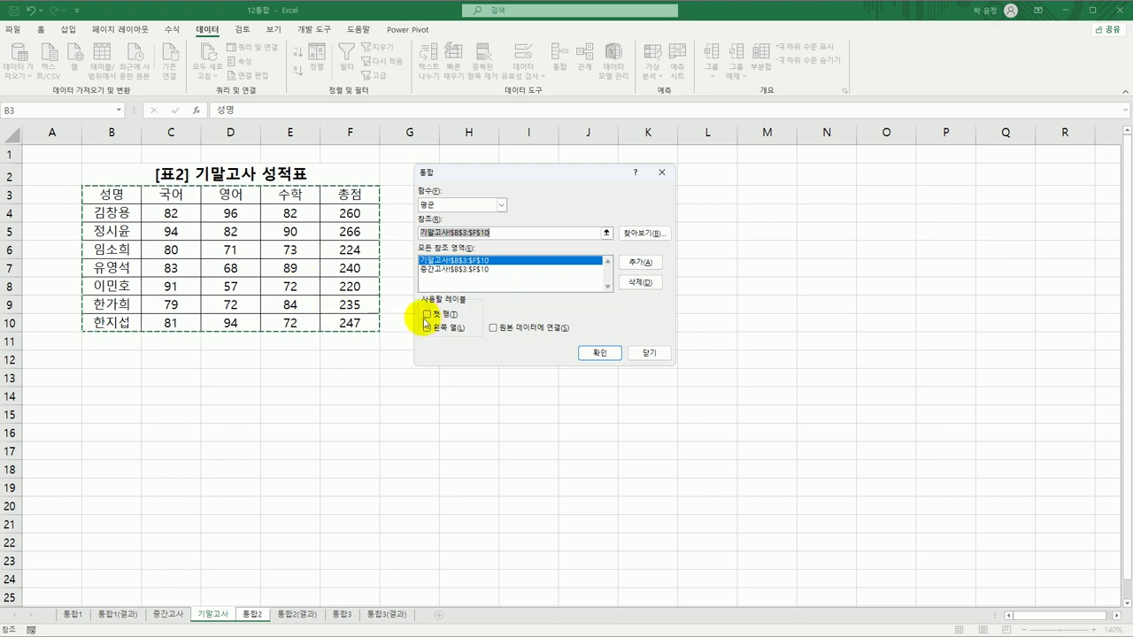
# Use both 첫 행 and 왼쪽 열 as labels and run the consolidation into the 통합2 sheet
pyautogui.click(426, 315)
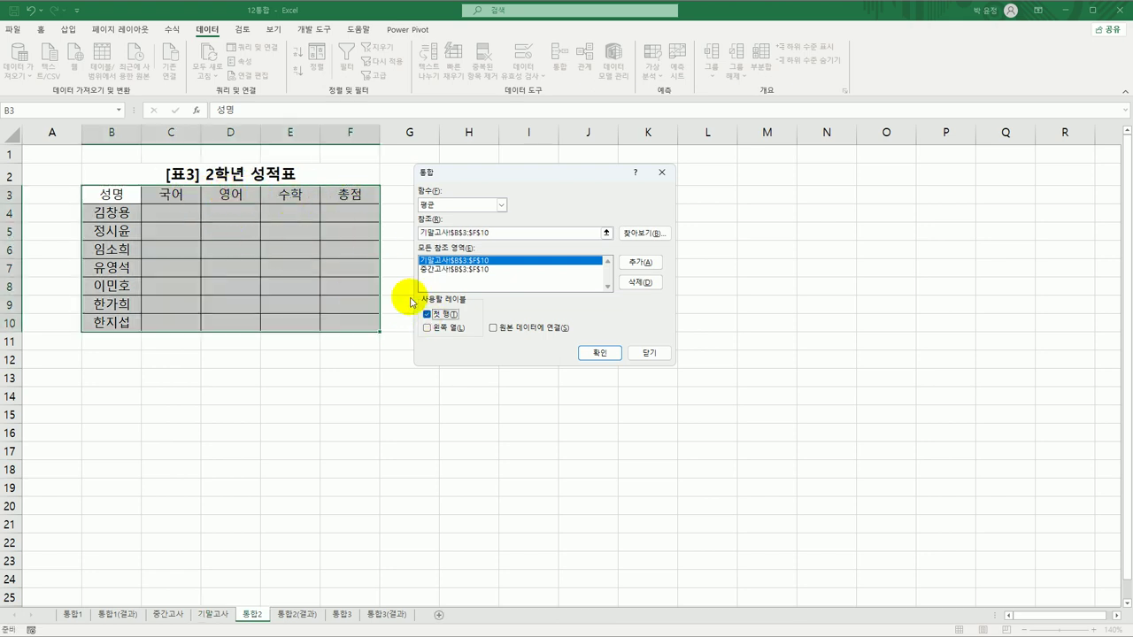
pyautogui.click(427, 328)
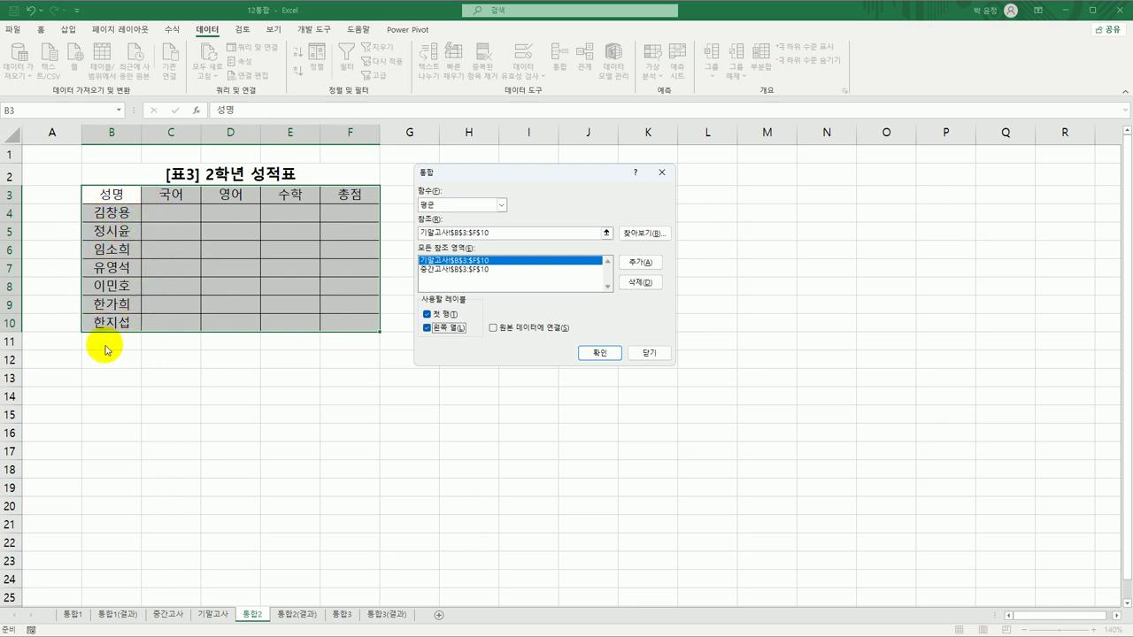
pyautogui.click(599, 352)
pyautogui.click(366, 324)
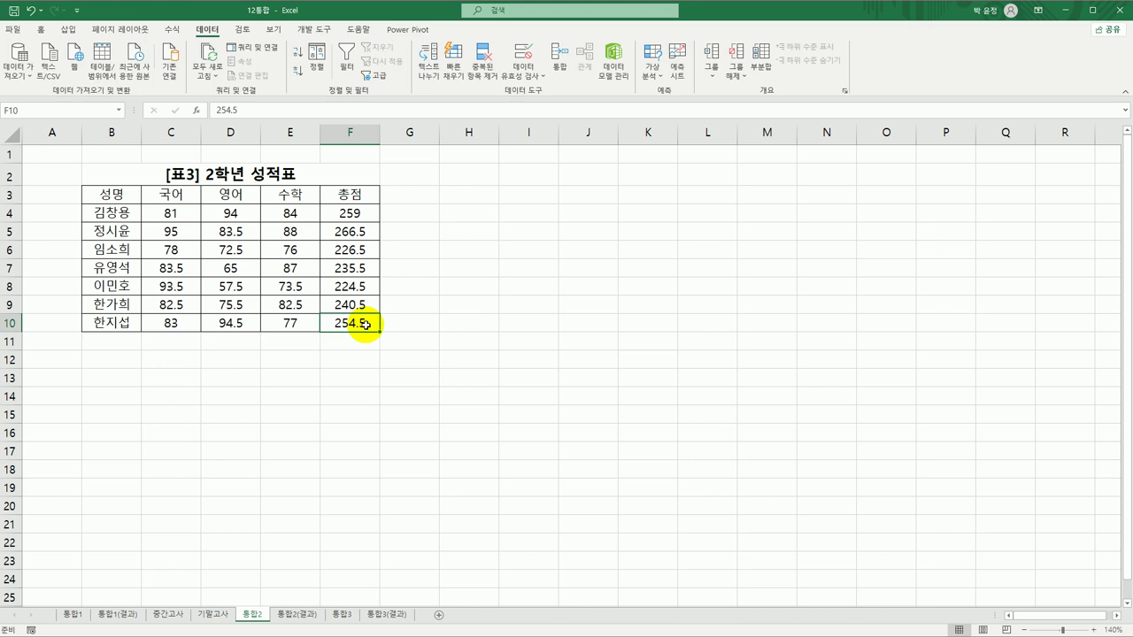
# Compare the consolidated grades on the 통합2 sheet with the 통합2(결과) sheet
pyautogui.click(298, 615)
pyautogui.click(243, 617)
pyautogui.click(297, 618)
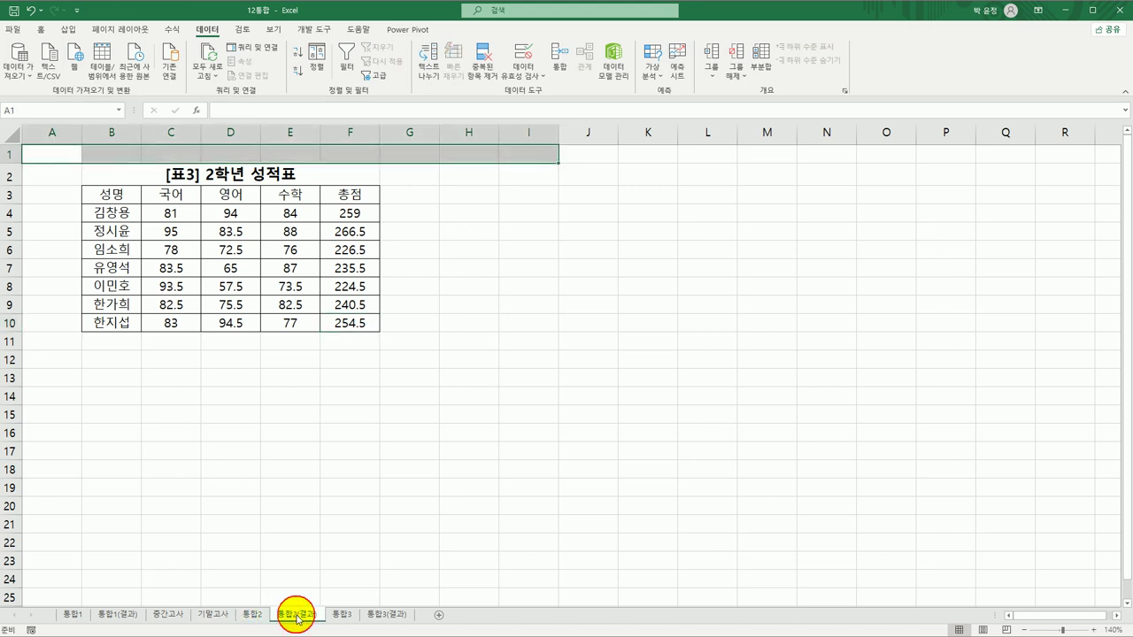
# Start a Consolidate on range B3:F10 of the 통합3 sheet with 평균 as the function
pyautogui.click(341, 614)
pyautogui.click(458, 503)
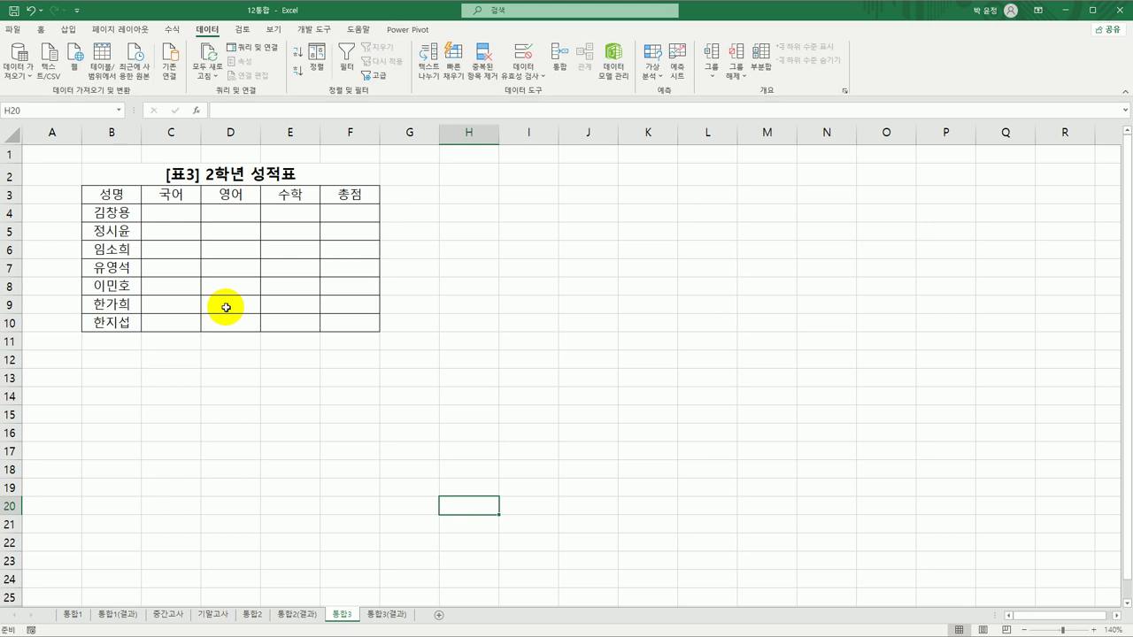
pyautogui.moveTo(111, 194); pyautogui.dragTo(344, 320)
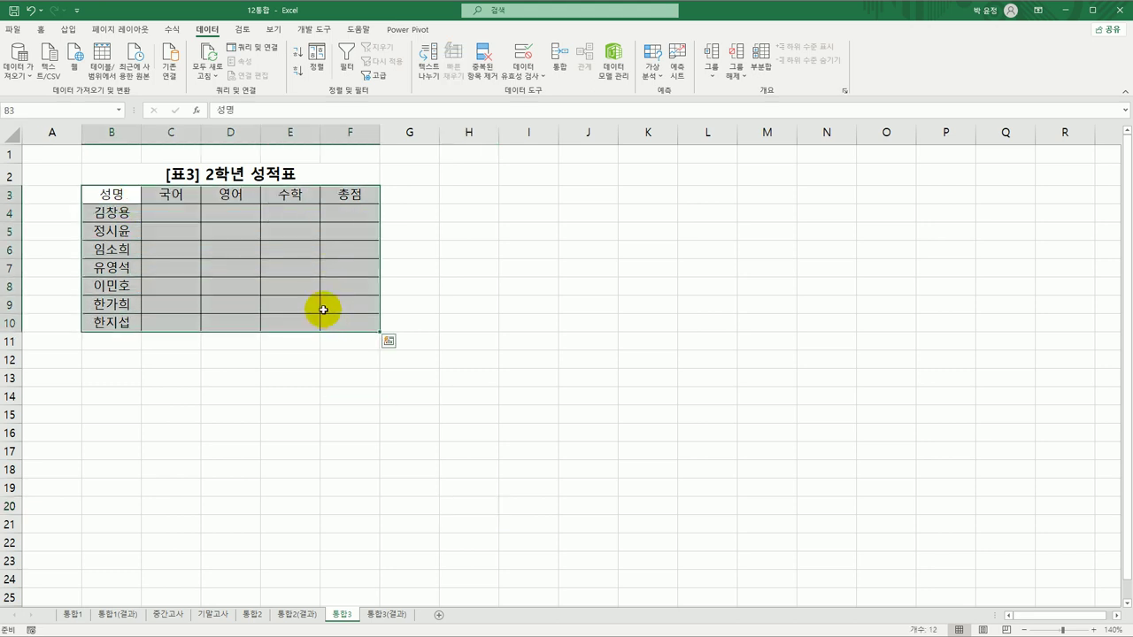
pyautogui.click(559, 67)
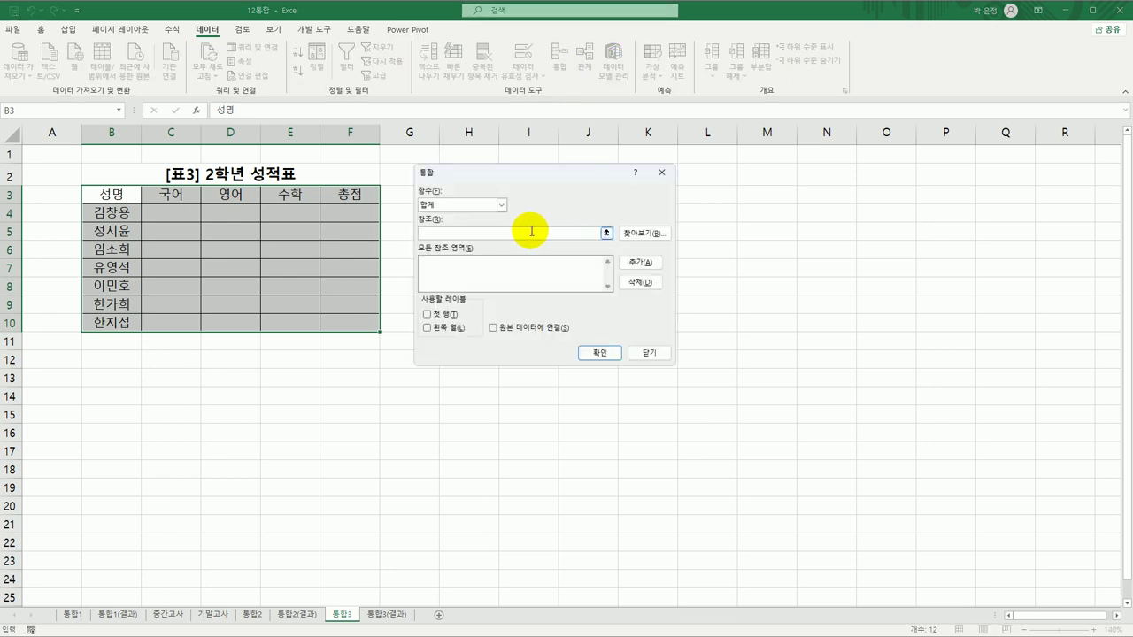
pyautogui.click(501, 205)
pyautogui.click(482, 234)
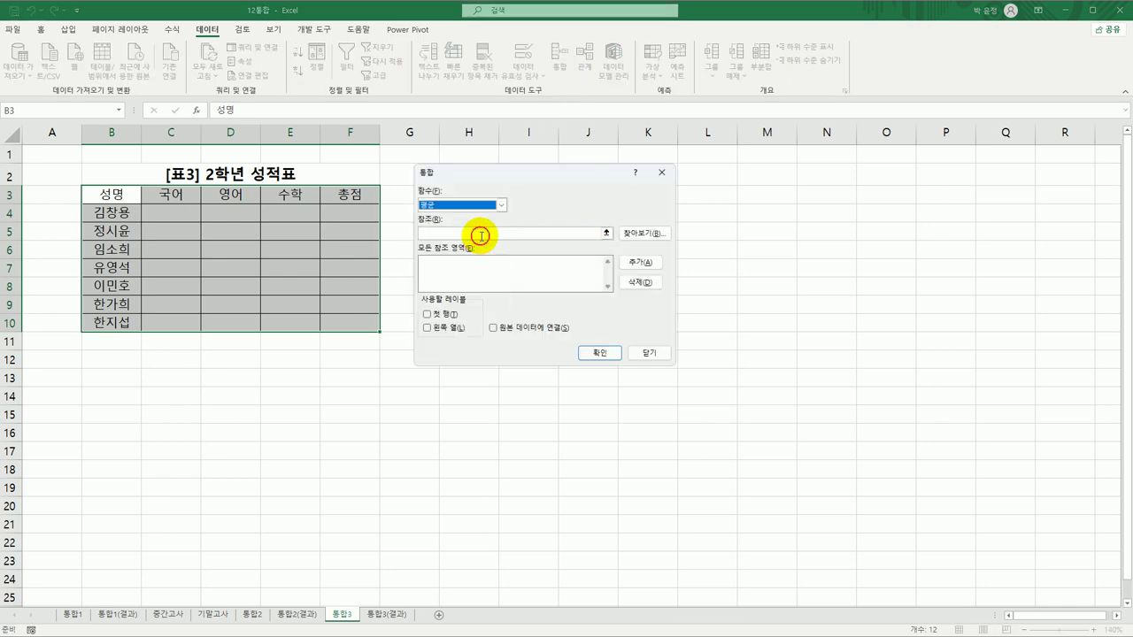
# Add range B3:F10 of the 중간고사 and 기말고사 sheets as references for the 통합3 consolidation
pyautogui.click(177, 615)
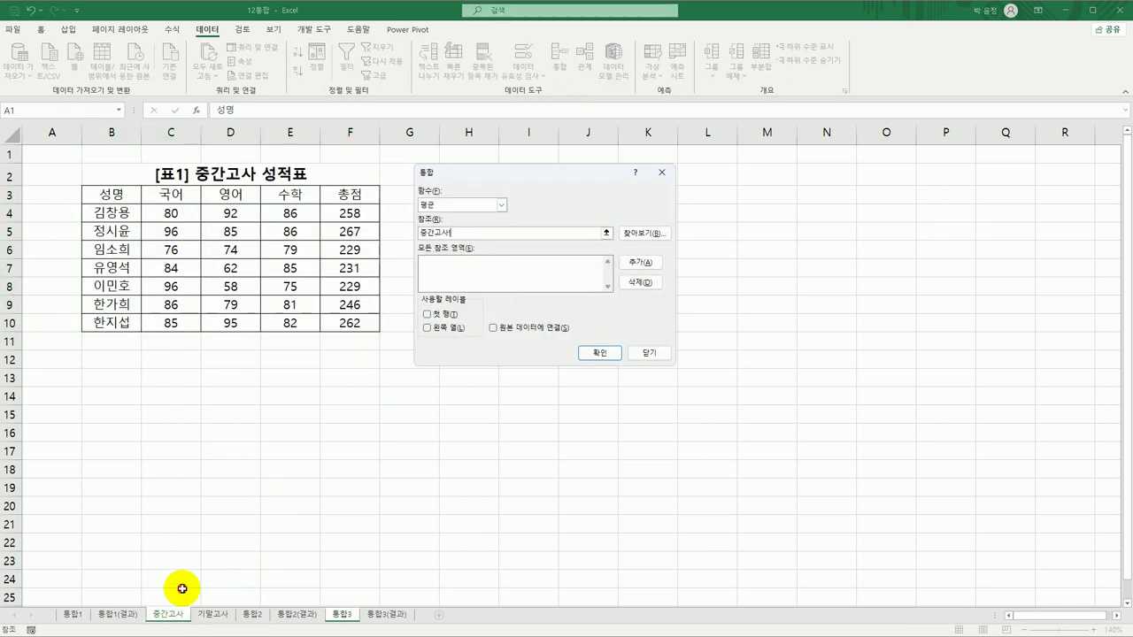
pyautogui.moveTo(108, 194); pyautogui.dragTo(341, 324)
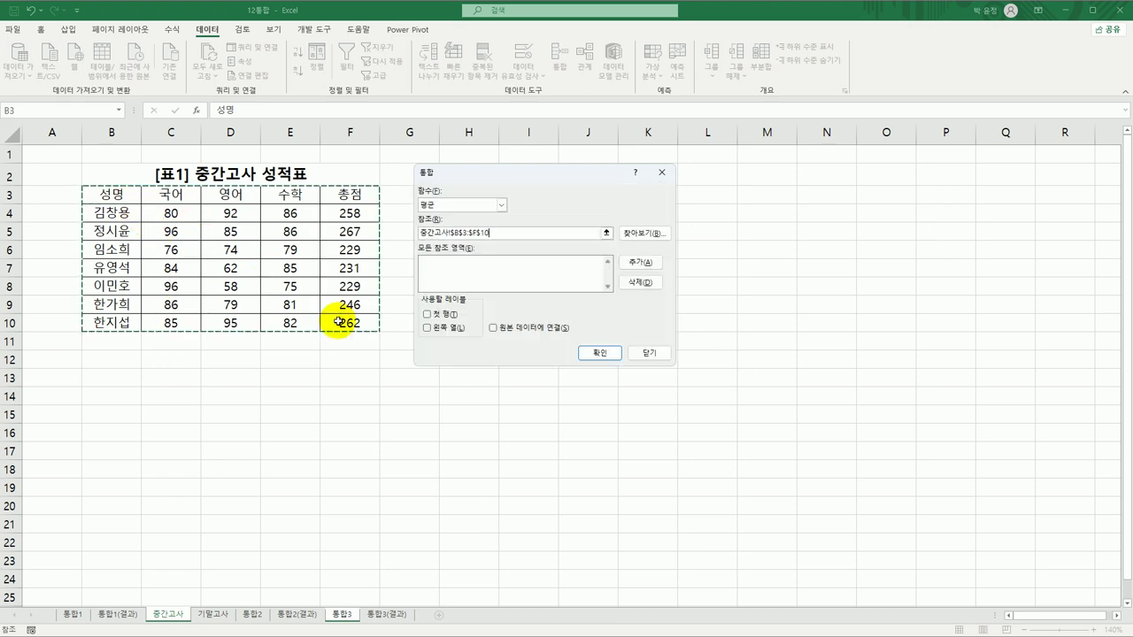
pyautogui.click(640, 262)
pyautogui.click(219, 616)
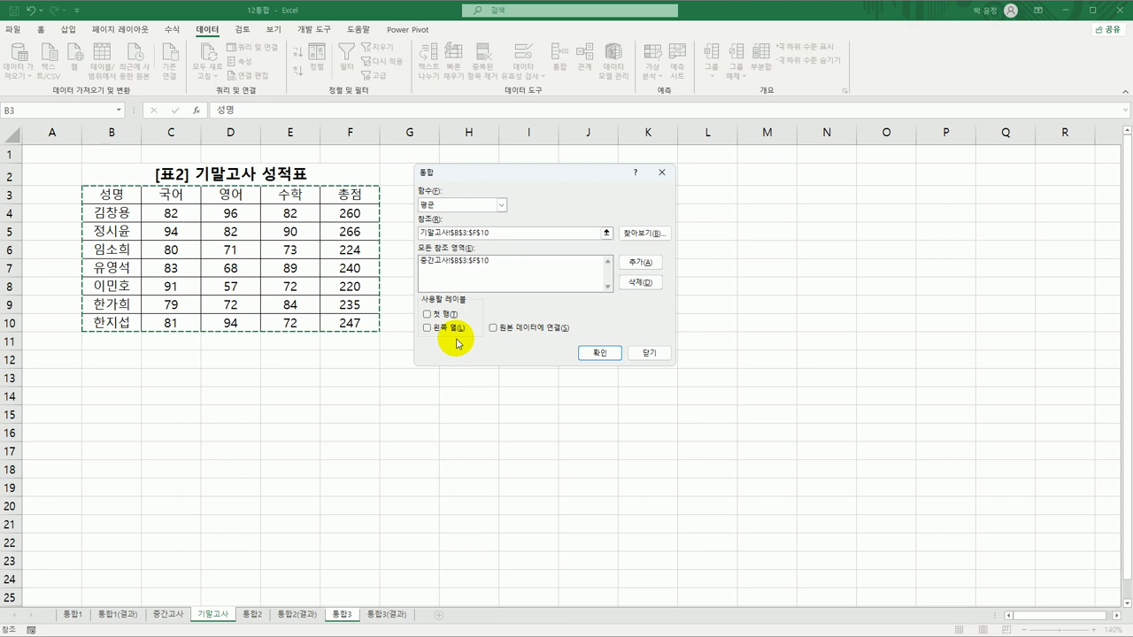
pyautogui.click(640, 262)
# Enable 첫 행, 왼쪽 열 and 원본 데이터에 연결, and run the linked consolidation on the 통합3 sheet
pyautogui.click(438, 312)
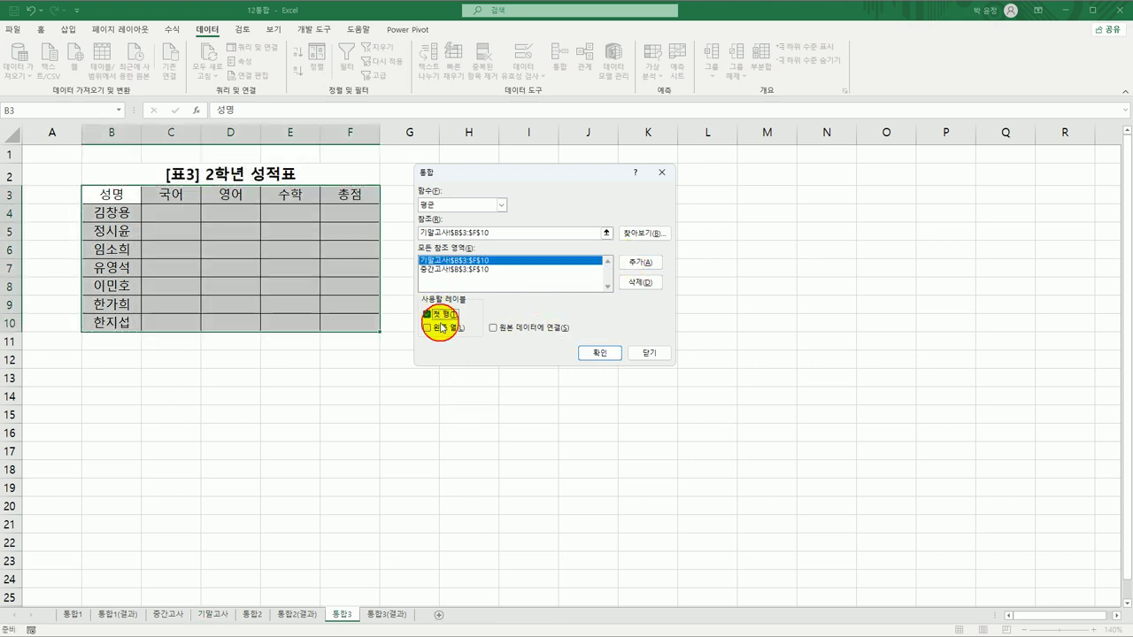
pyautogui.click(438, 327)
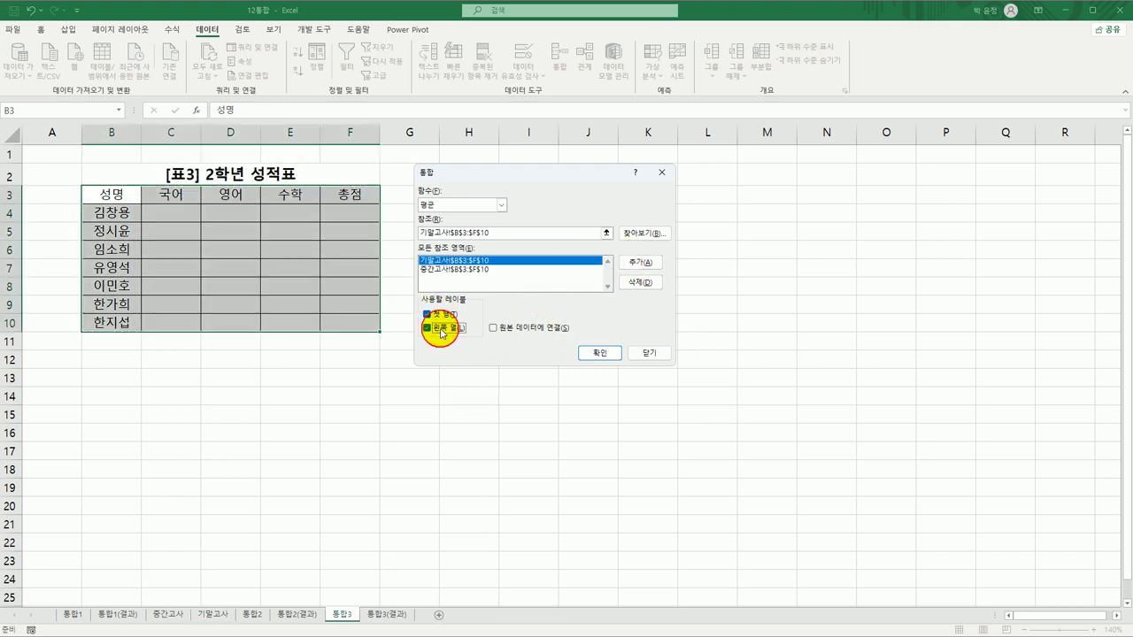
pyautogui.click(515, 335)
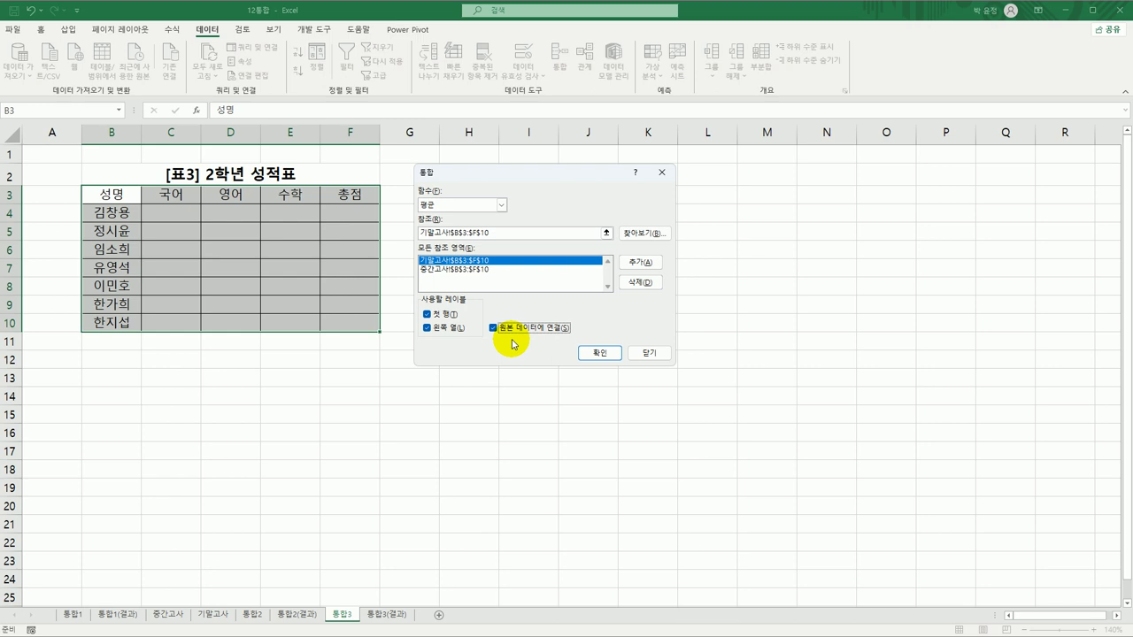
pyautogui.click(588, 352)
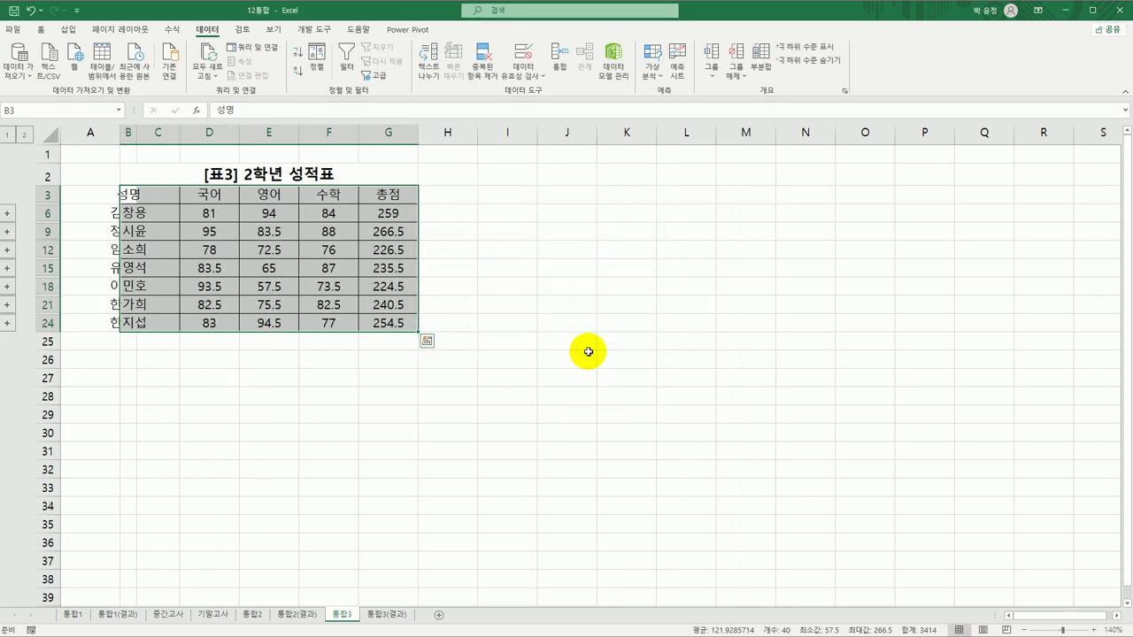
pyautogui.click(589, 354)
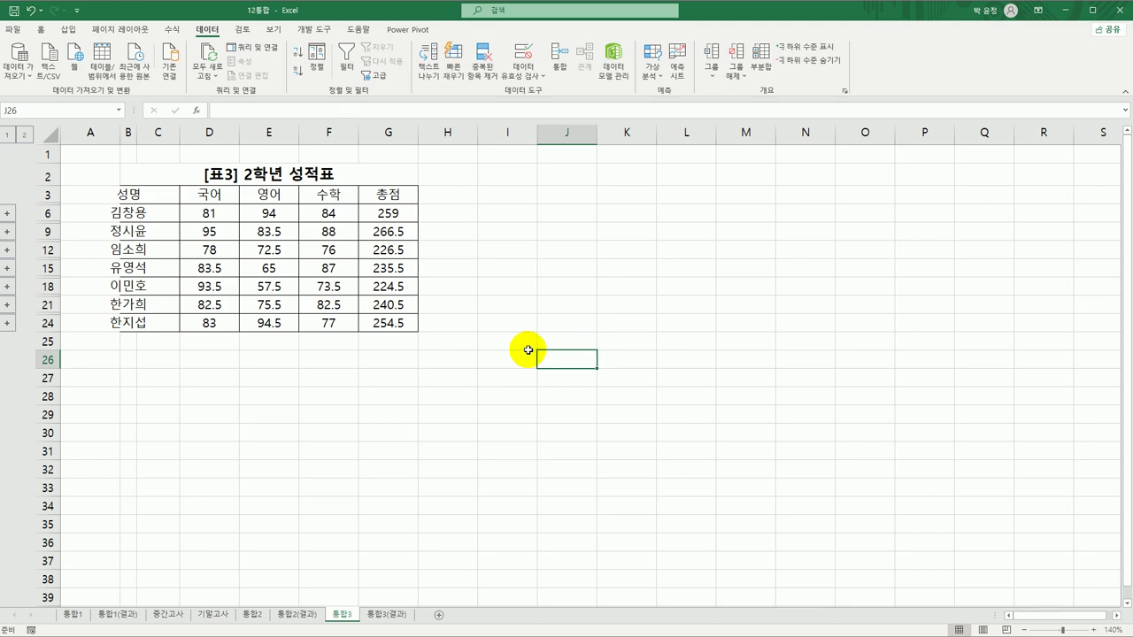
# Glance at the 통합2 sheet for comparison and auto-fit column B on the 통합3 sheet to its contents
pyautogui.click(262, 620)
pyautogui.click(341, 614)
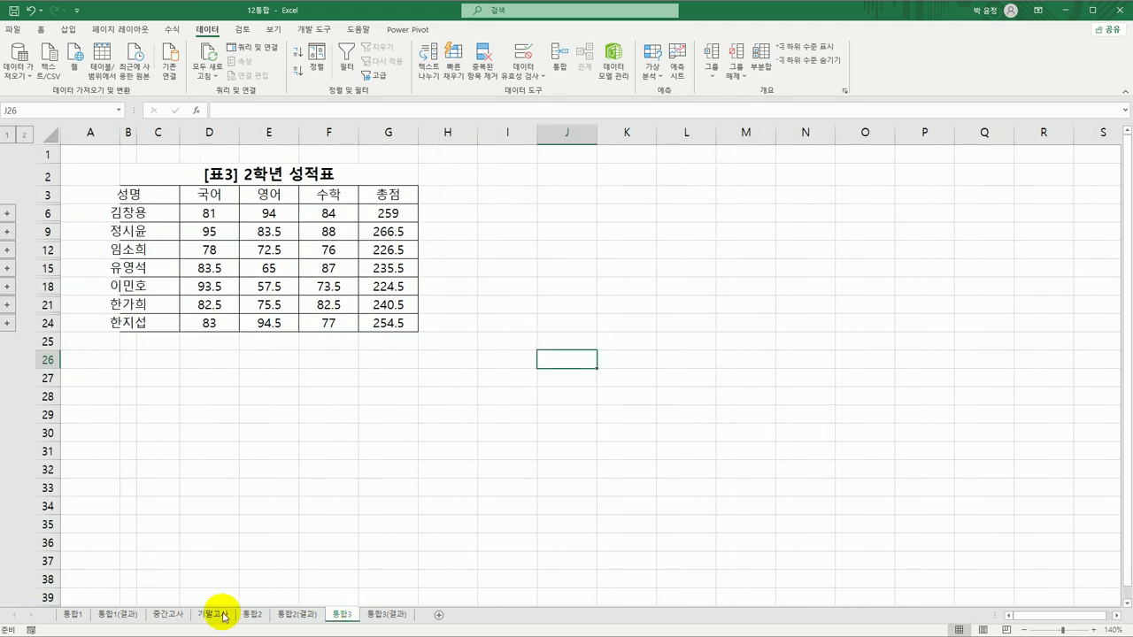
pyautogui.click(235, 521)
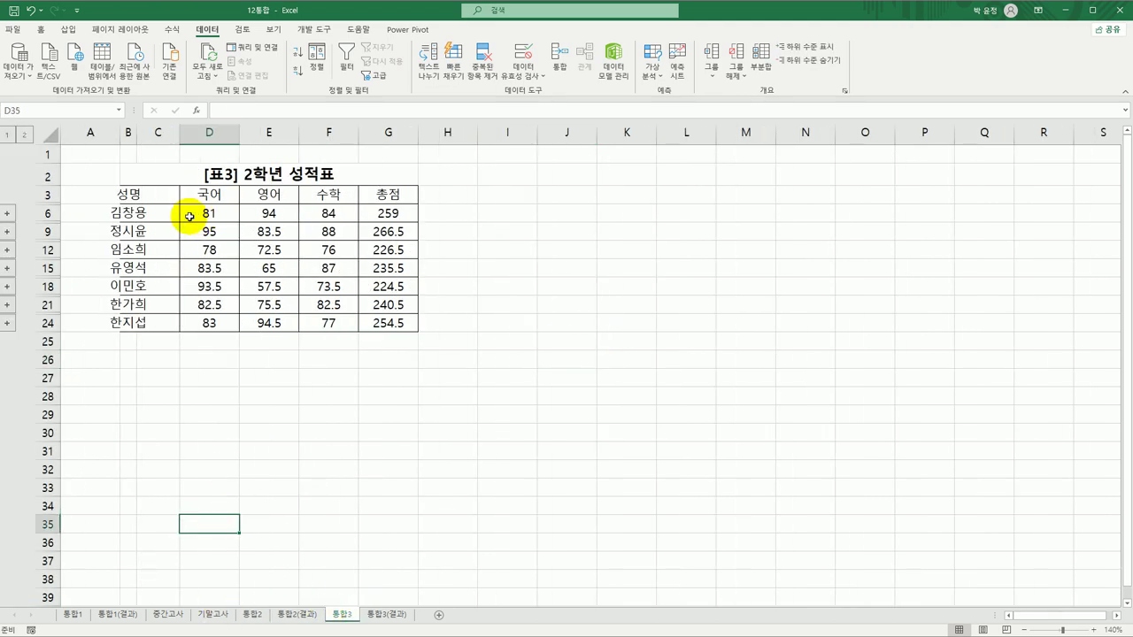
pyautogui.doubleClick(134, 132)
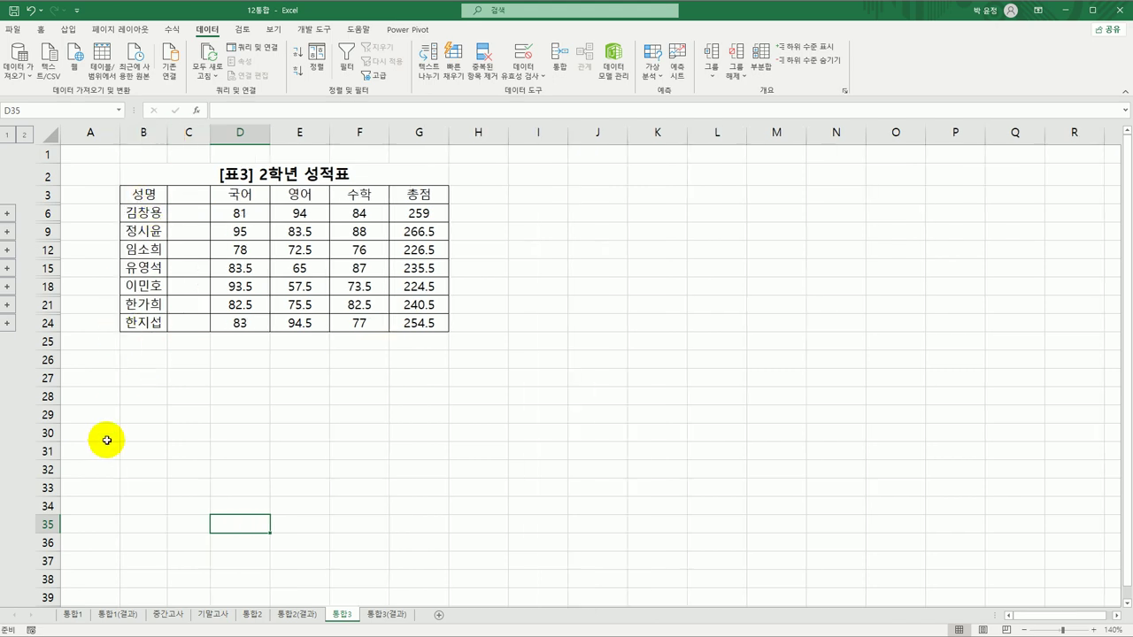
pyautogui.click(188, 216)
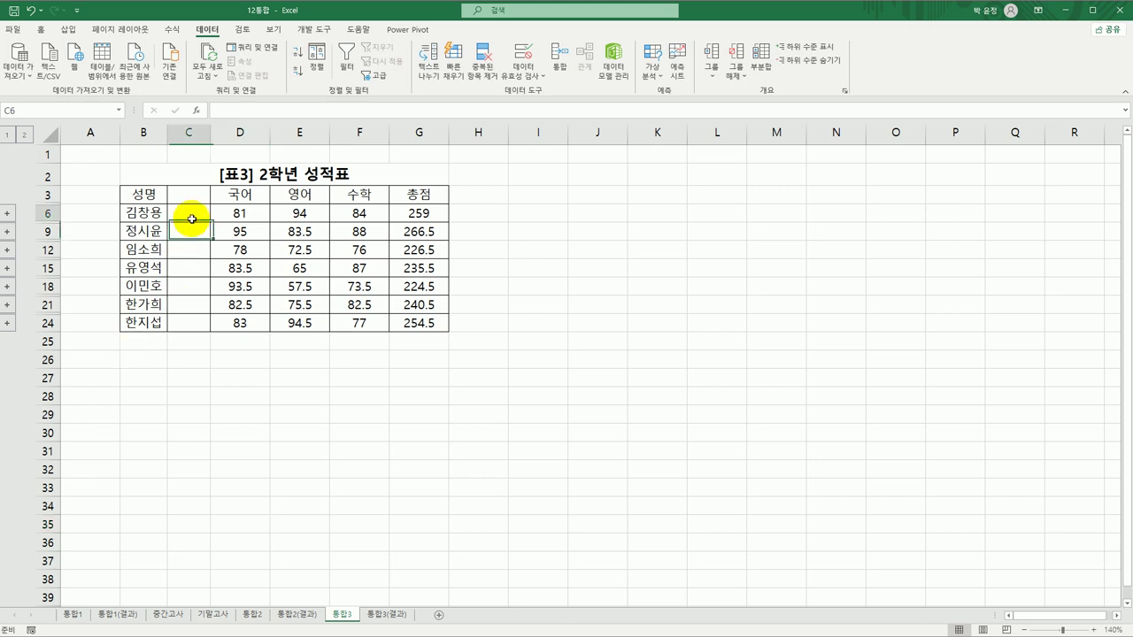
# Expand the detail rows of the first two students and widen column C to inspect the source entries
pyautogui.click(7, 213)
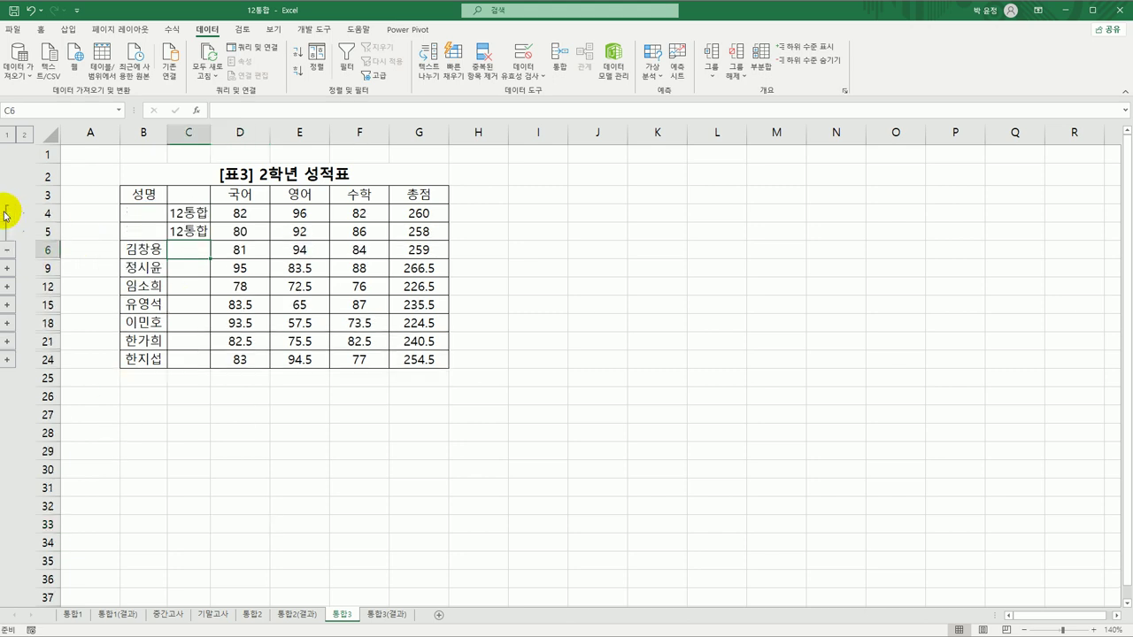
pyautogui.click(8, 270)
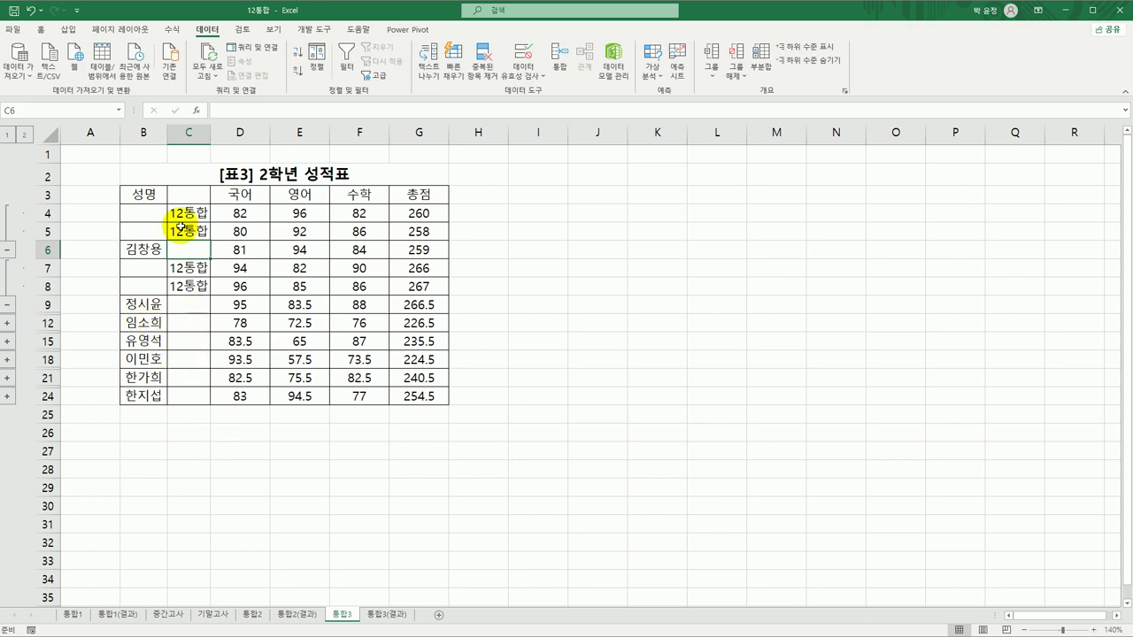
pyautogui.moveTo(210, 136); pyautogui.dragTo(236, 147)
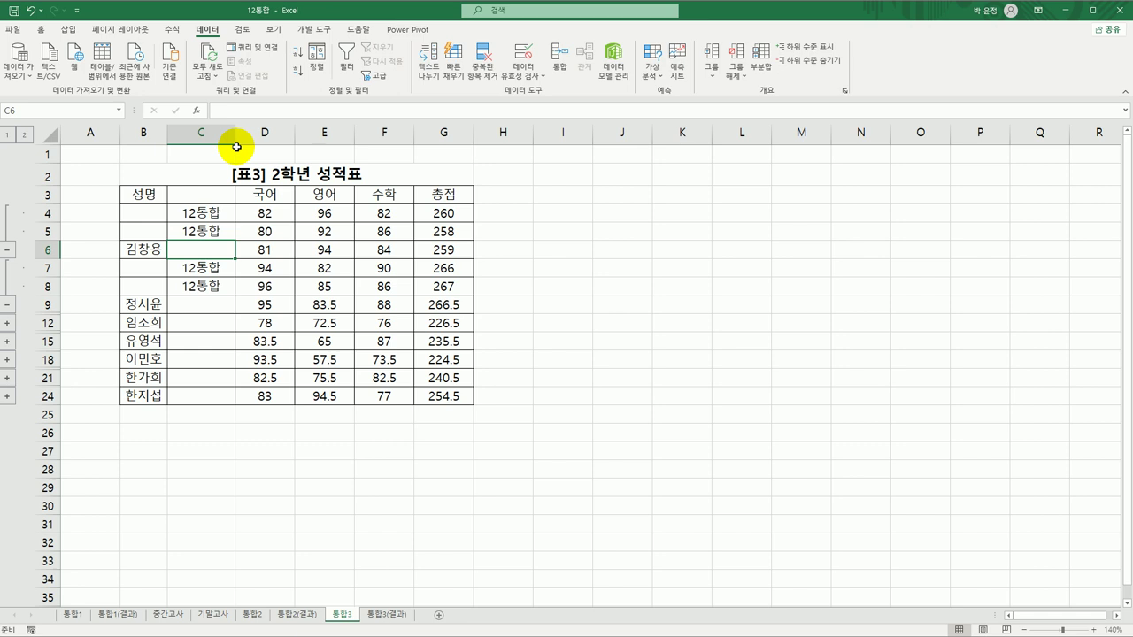
# Delete column C, which holds the source file name, from the 통합3 sheet
pyautogui.click(215, 134)
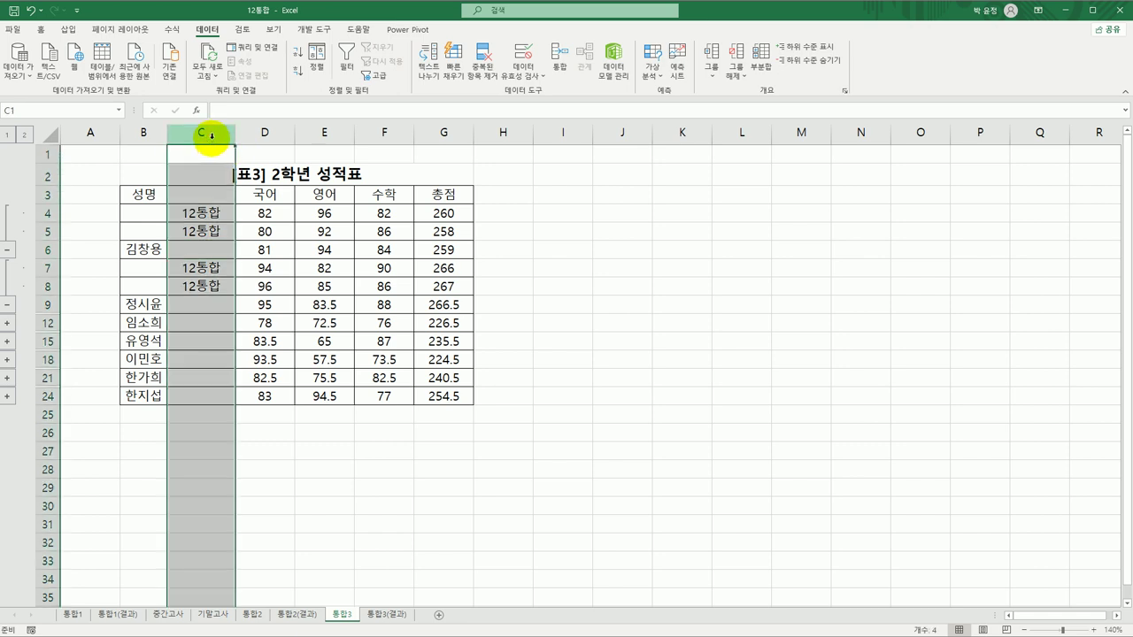
pyautogui.rightClick(215, 138)
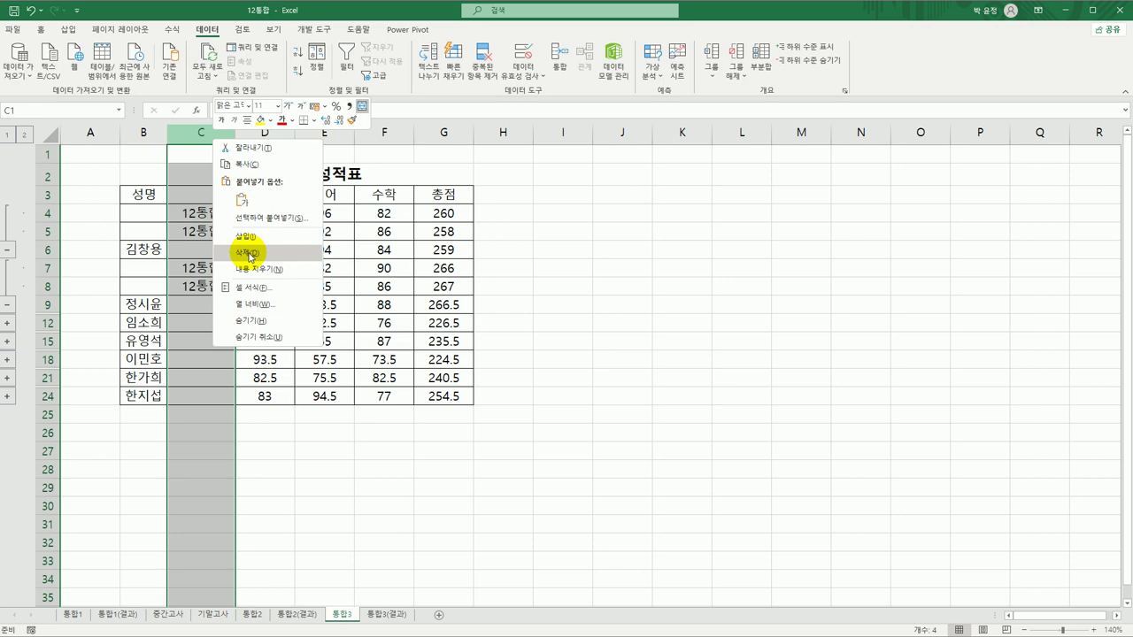
pyautogui.click(248, 255)
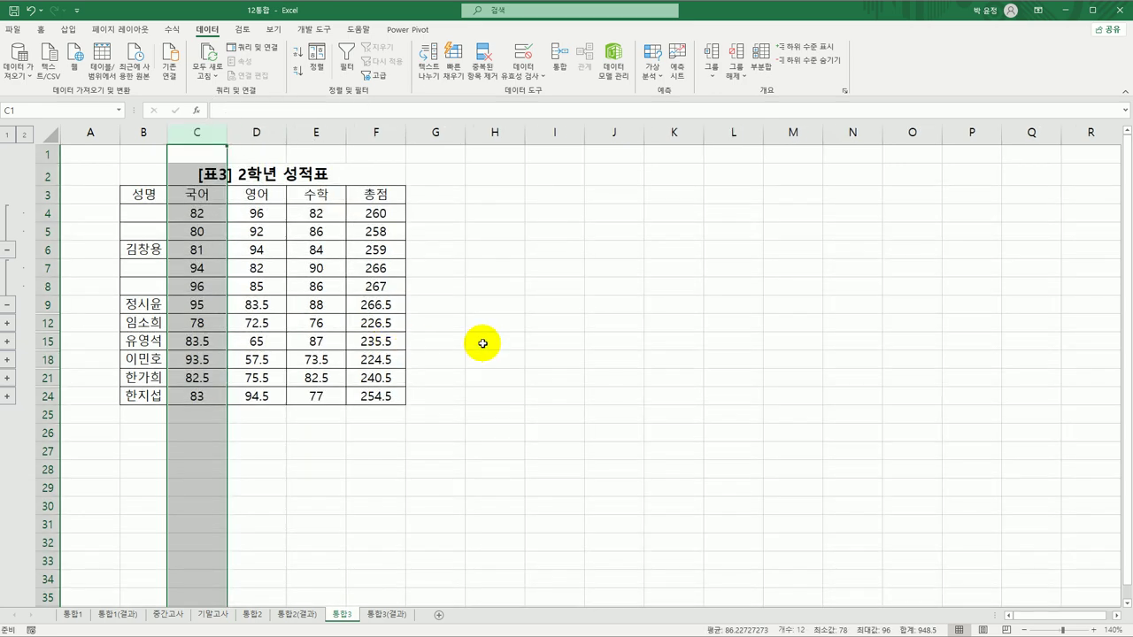
# Collapse the detail rows of the first two students again
pyautogui.click(7, 249)
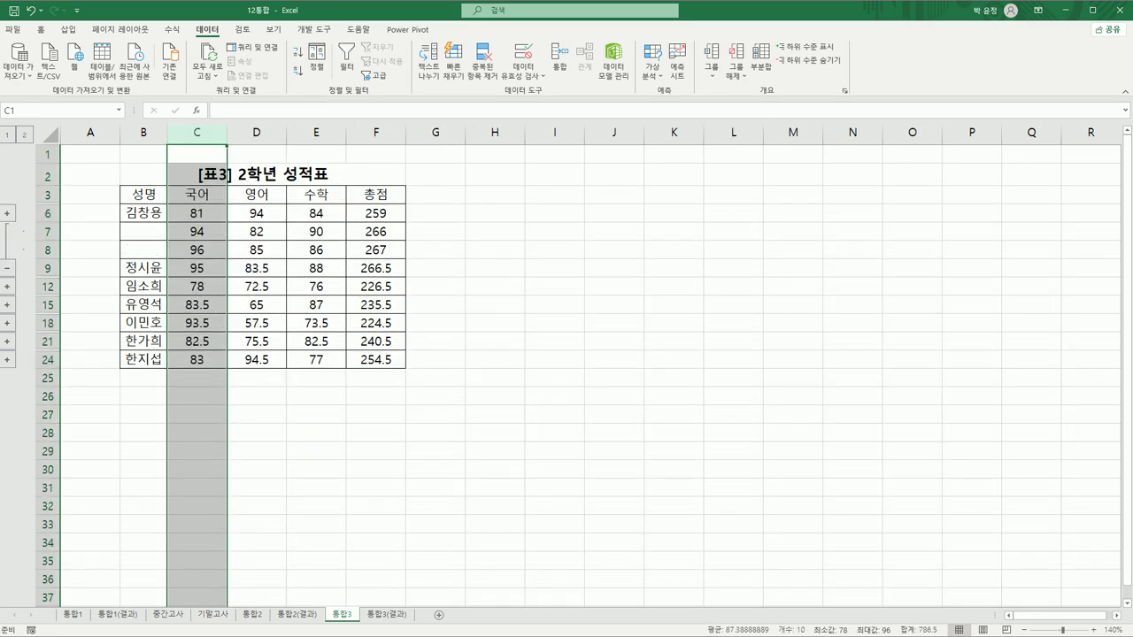
pyautogui.click(5, 267)
pyautogui.click(482, 379)
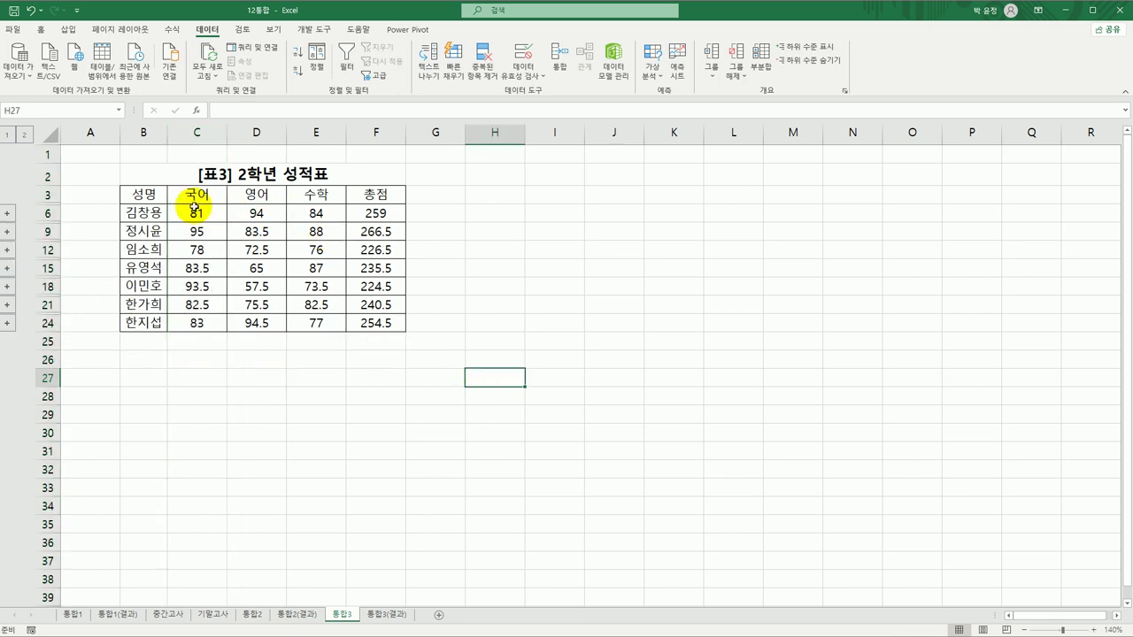
# Examine the linked averages in C6:F24 of the 통합3 sheet and the formula in C6
pyautogui.moveTo(193, 208); pyautogui.dragTo(374, 326)
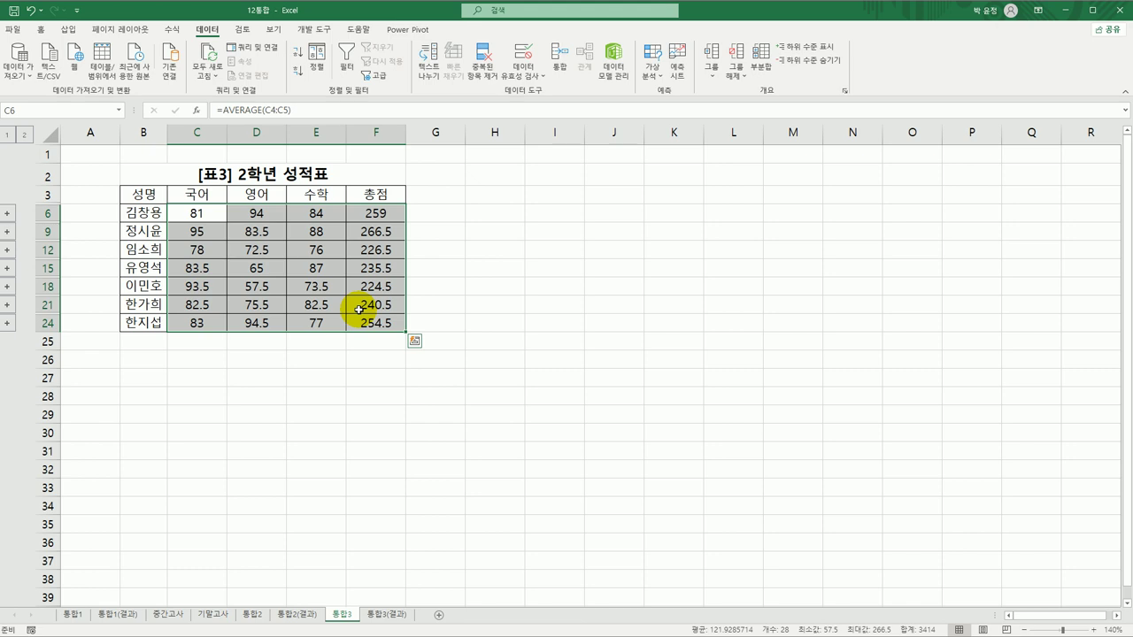
pyautogui.click(482, 285)
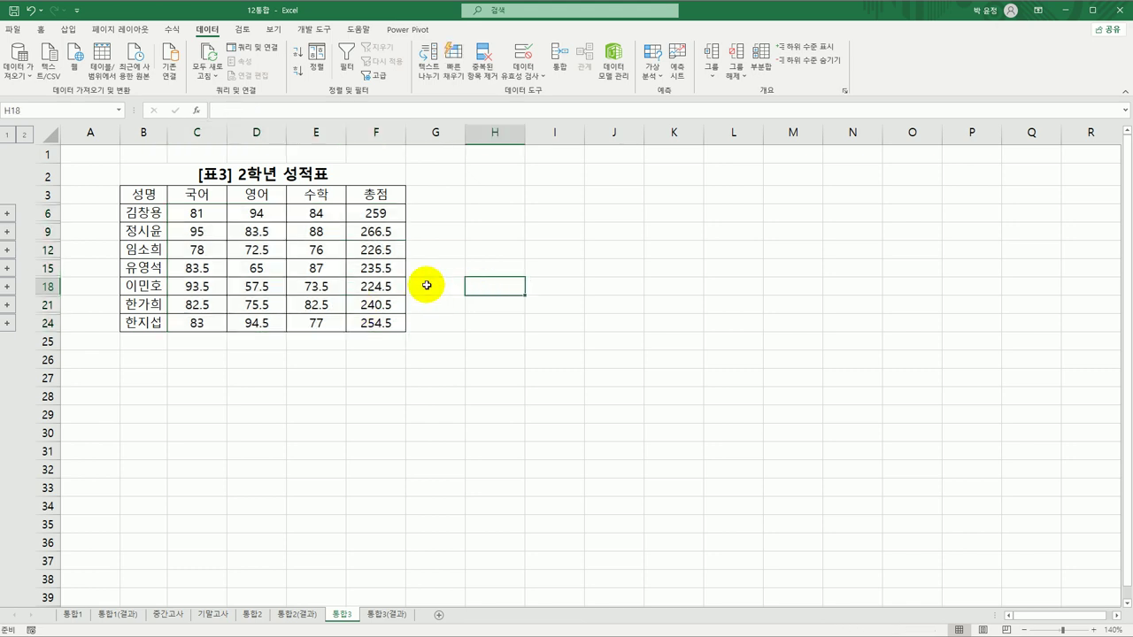
pyautogui.click(203, 255)
pyautogui.click(184, 213)
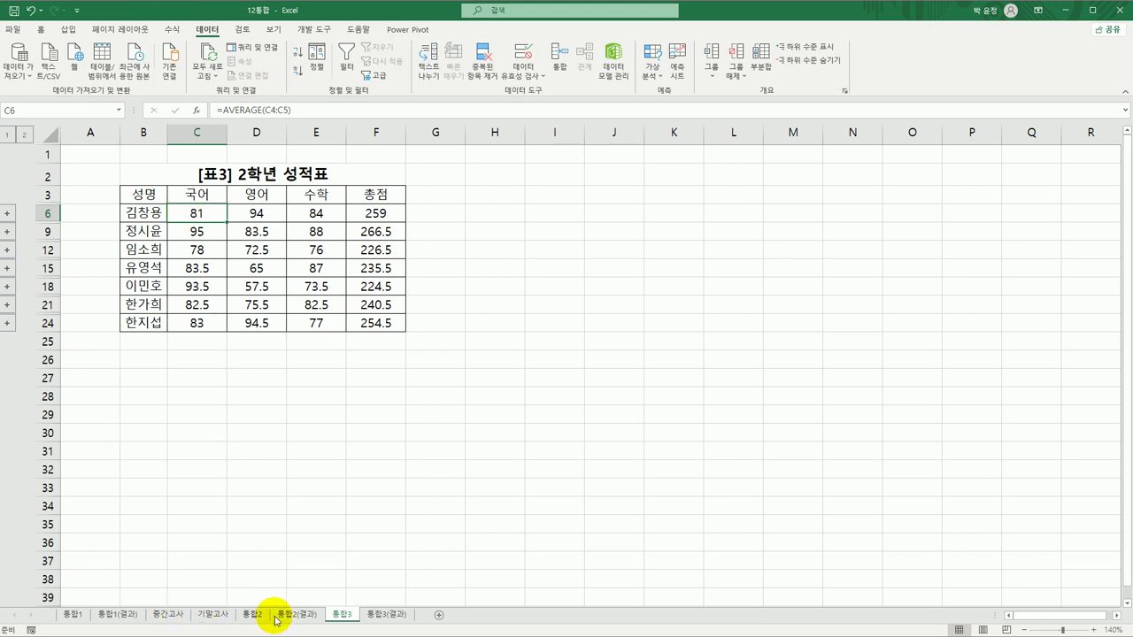
# Set the first student's 국어 score in C4 of the 중간고사 sheet to 100
pyautogui.click(177, 613)
pyautogui.click(176, 213)
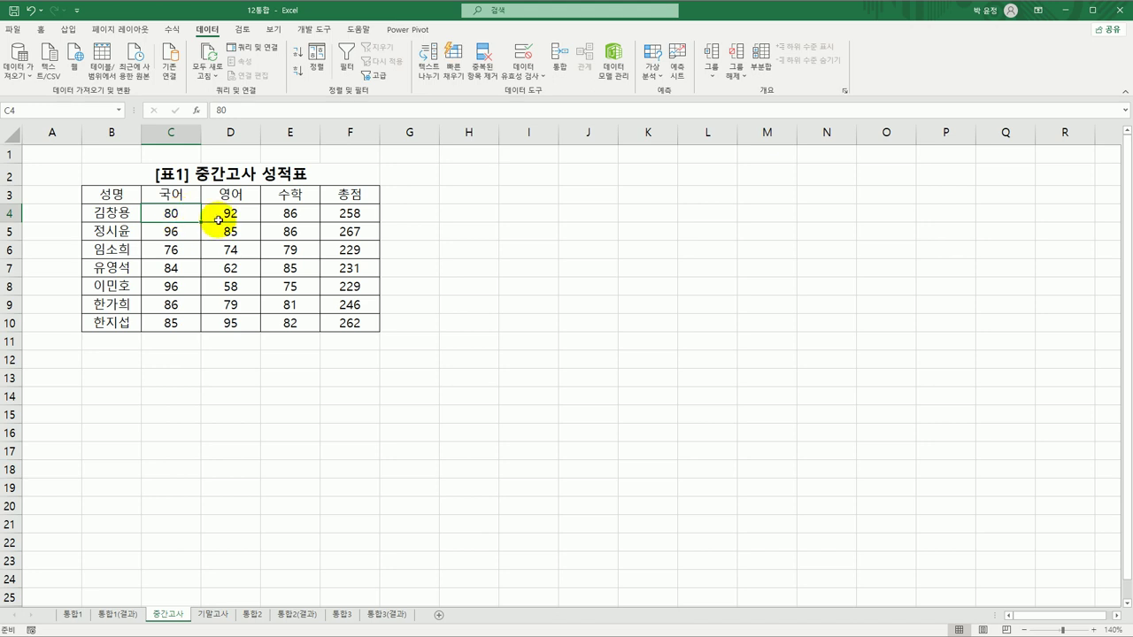
pyautogui.write('100')
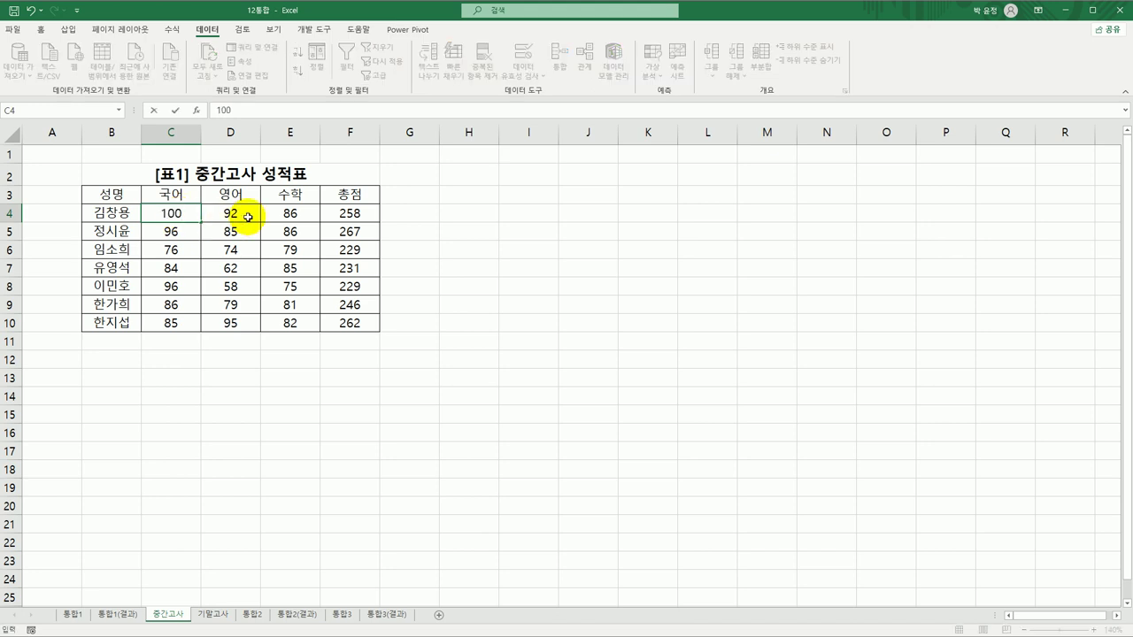
pyautogui.press('Return')
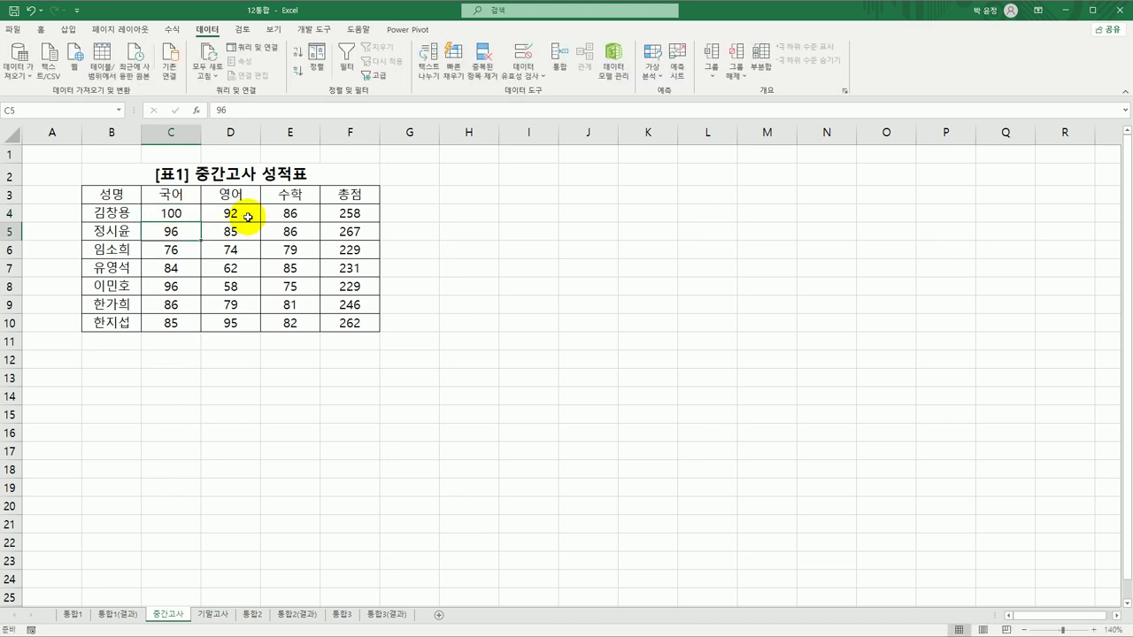
pyautogui.click(196, 216)
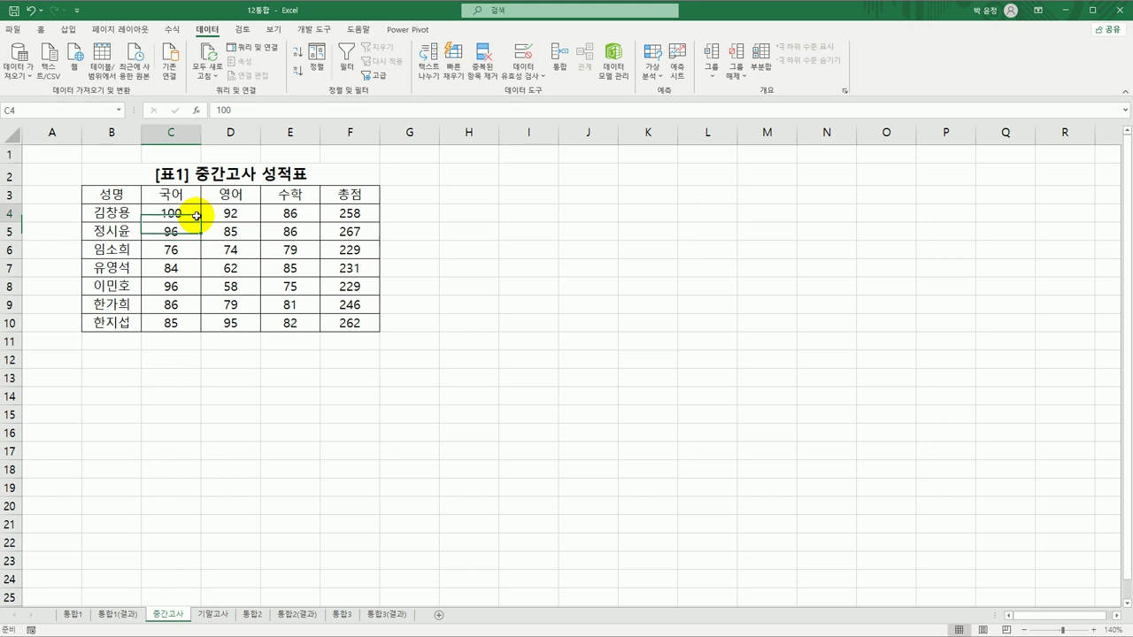
# Compare the first student's 국어 average on the unlinked 통합2 sheet and the linked 통합3 sheet
pyautogui.click(241, 617)
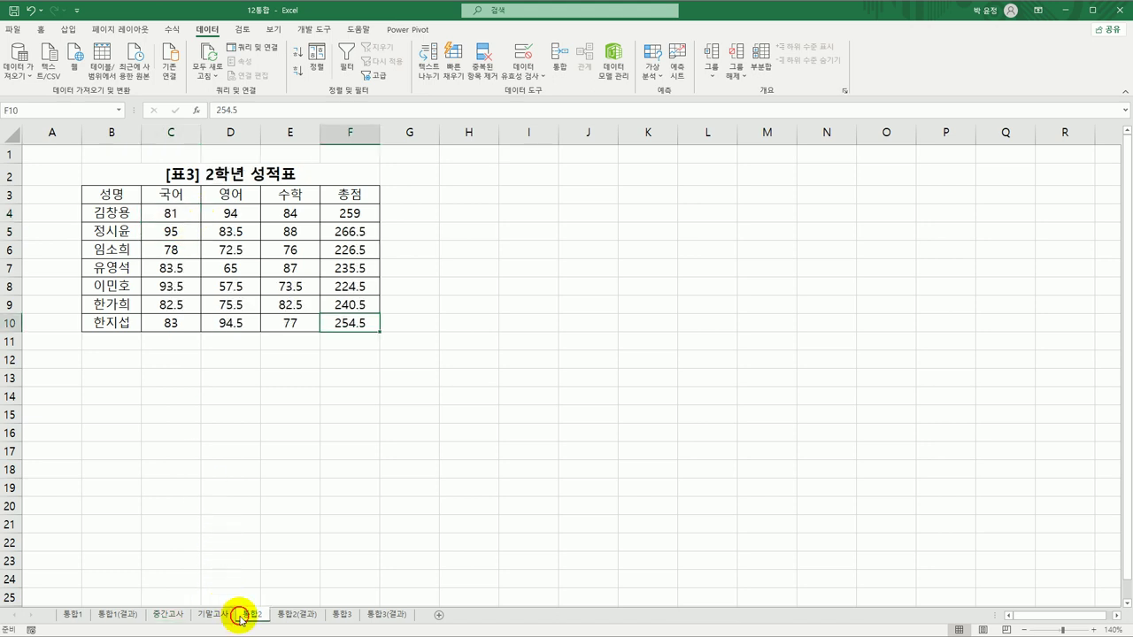
pyautogui.click(173, 214)
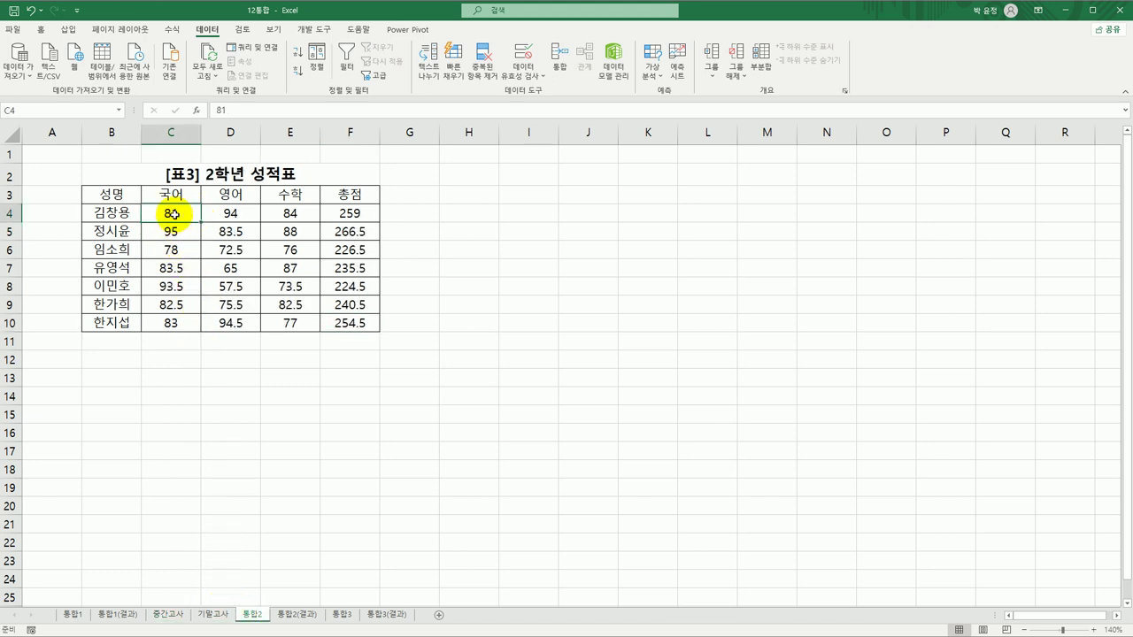
pyautogui.click(343, 616)
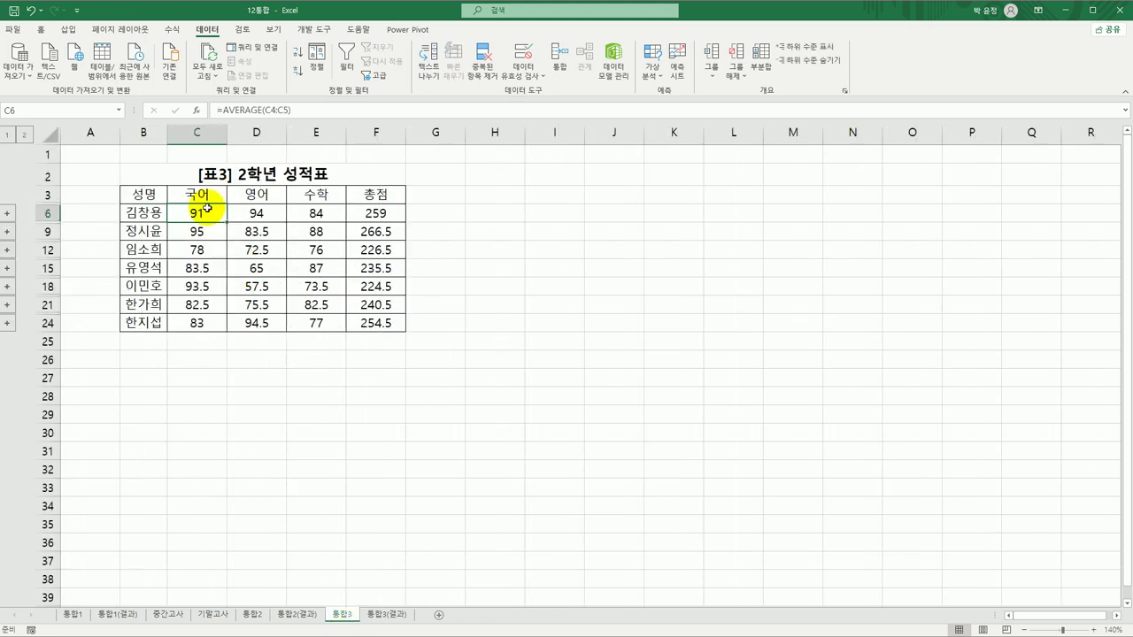